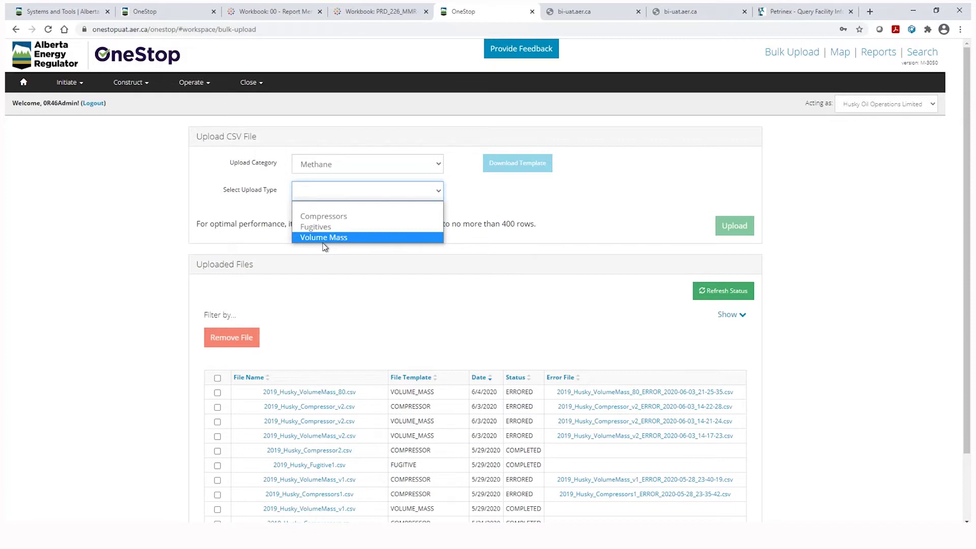
Download the Volume Mass template for methane uploads and open it in Excel with editing enabled
left_click(324, 238)
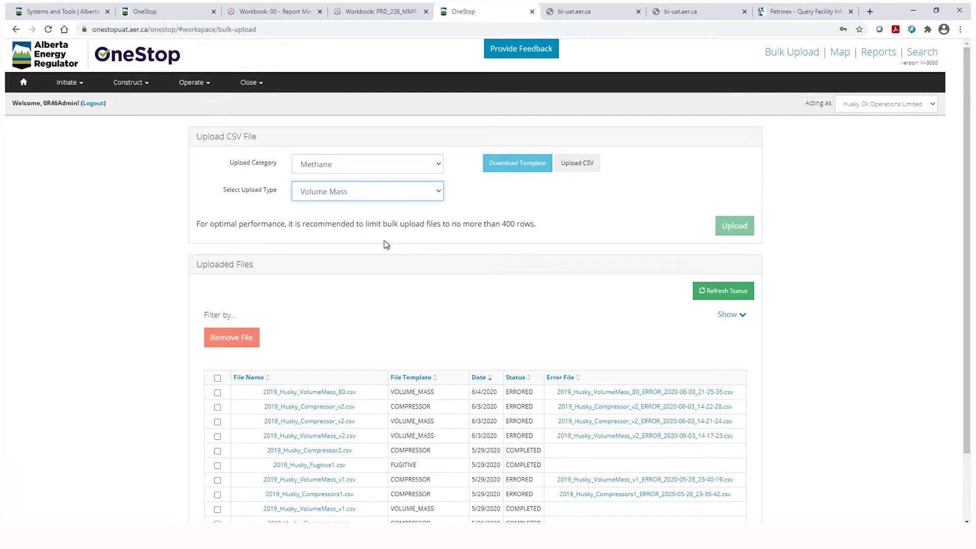
left_click(515, 167)
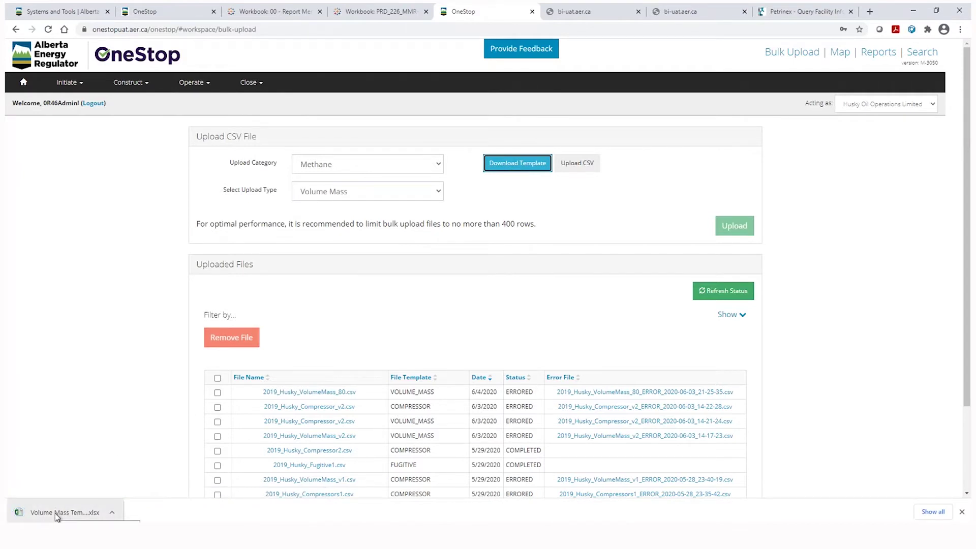
left_click(55, 513)
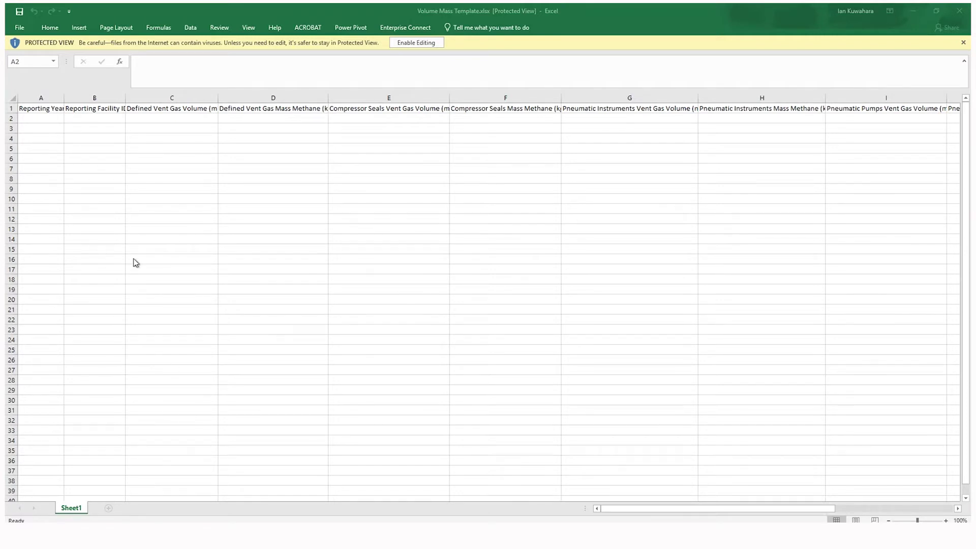
left_click(44, 119)
left_click(401, 43)
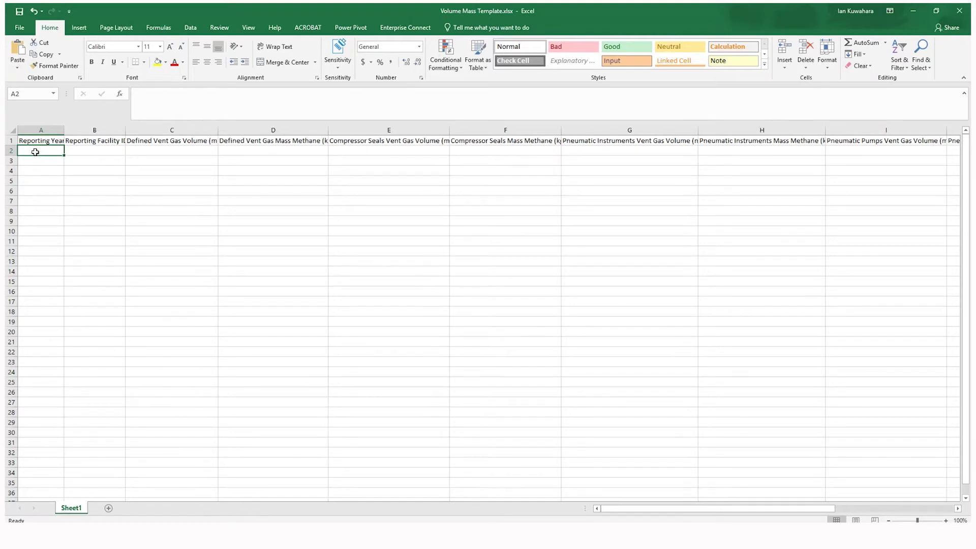
Examine the Reporting Year and Reporting Facility ID columns of the Volume Mass template
left_click(36, 169)
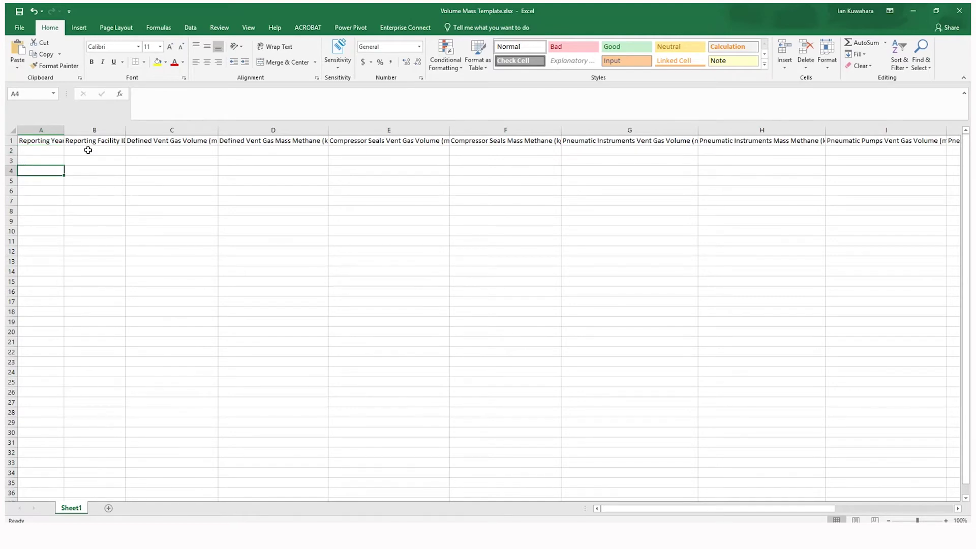
left_click(54, 142)
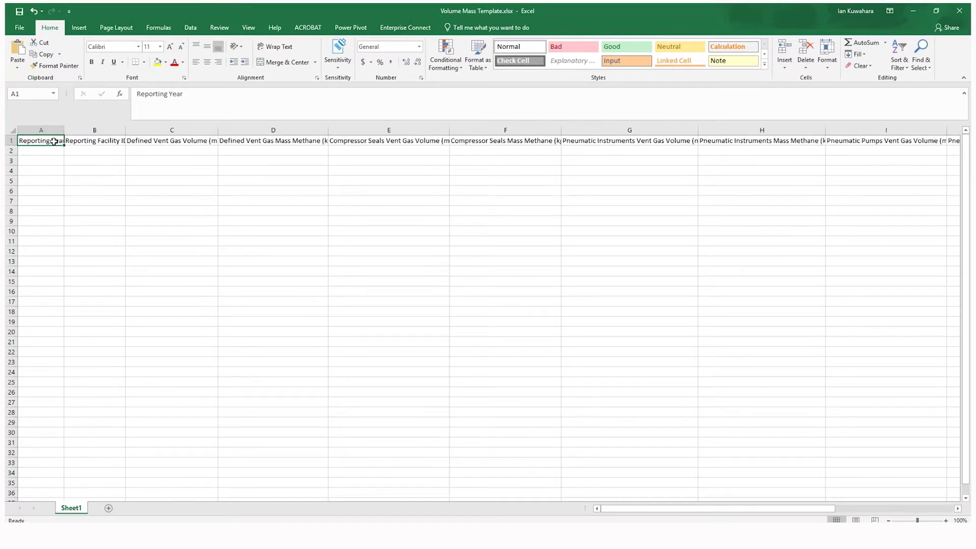
left_click(93, 141)
left_click(91, 159)
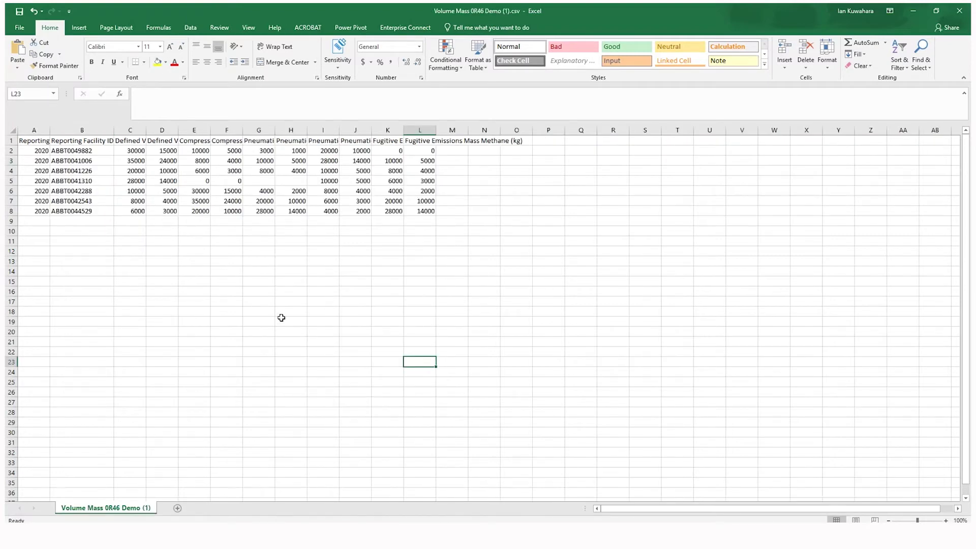
Wrap and middle-align the header row A1:L1 in the Volume Mass 0R46 Demo (1) sheet and widen its columns so the headers read clearly
left_click_drag(34, 141, 422, 141)
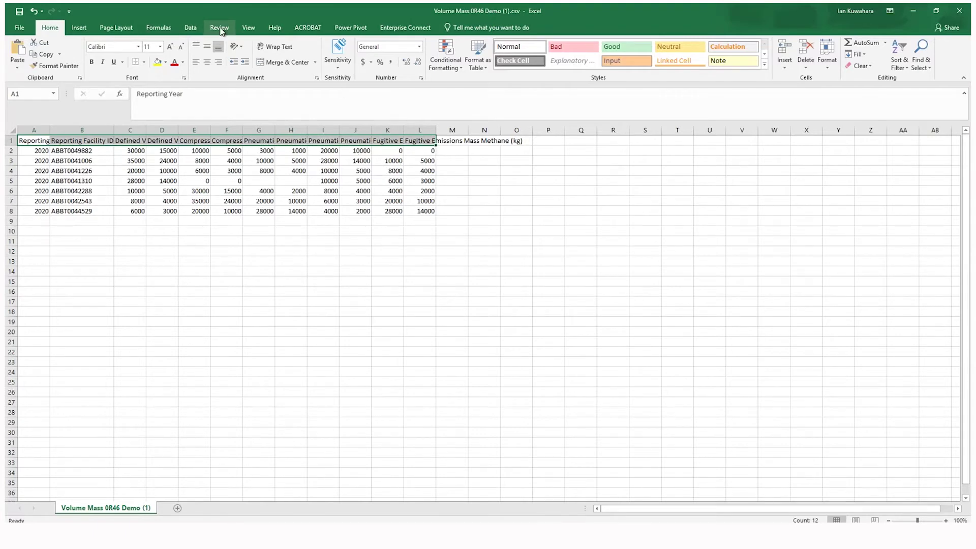
left_click(264, 46)
left_click(206, 49)
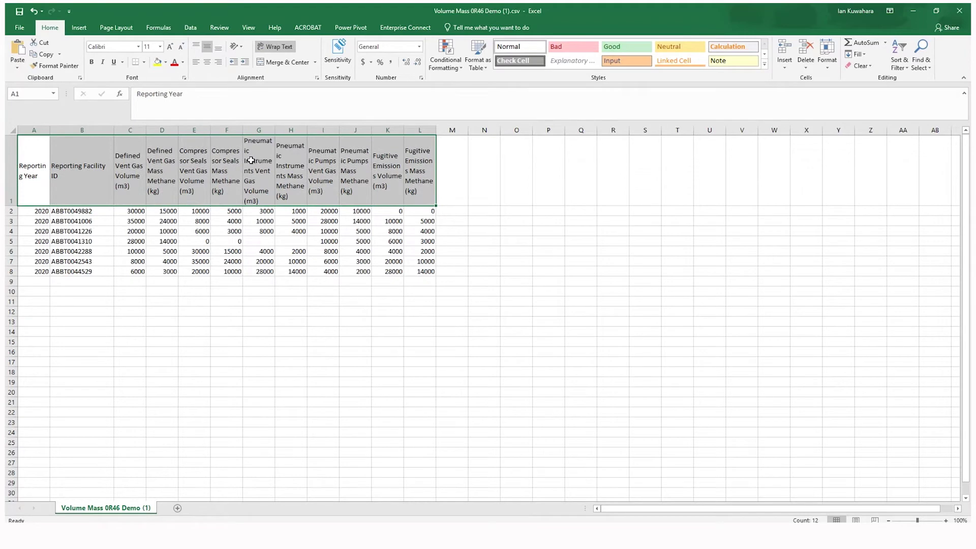
left_click_drag(178, 129, 196, 129)
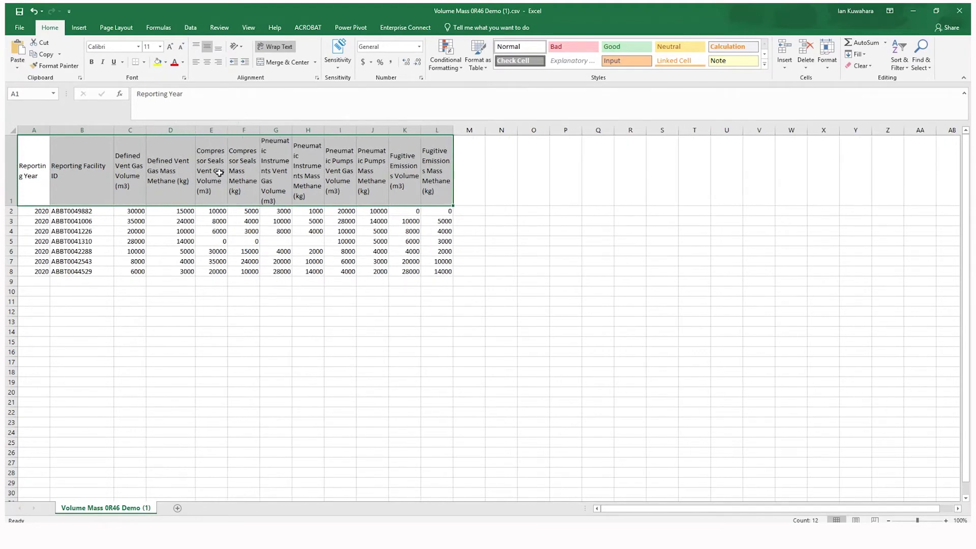
left_click_drag(45, 127, 463, 130)
left_click(379, 330)
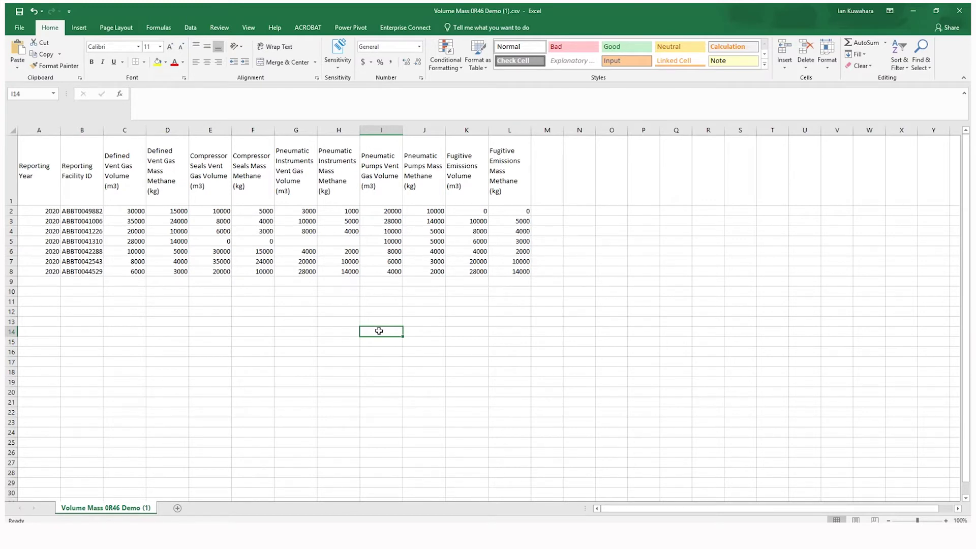
Save the spreadsheet as Volume Mass 0R46 Demo (1).csv in CSV (Comma delimited) format in the camtasia demo files folder
left_click(19, 28)
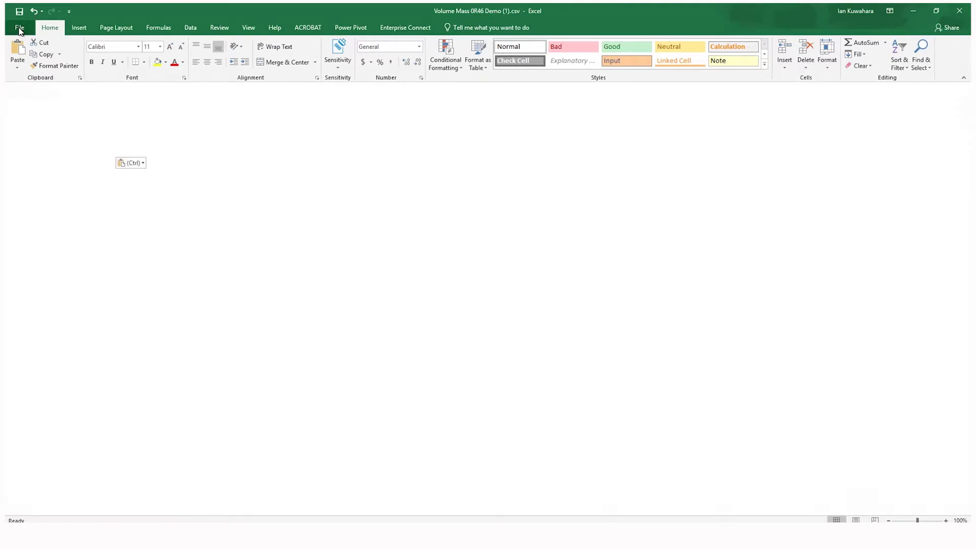
left_click(36, 130)
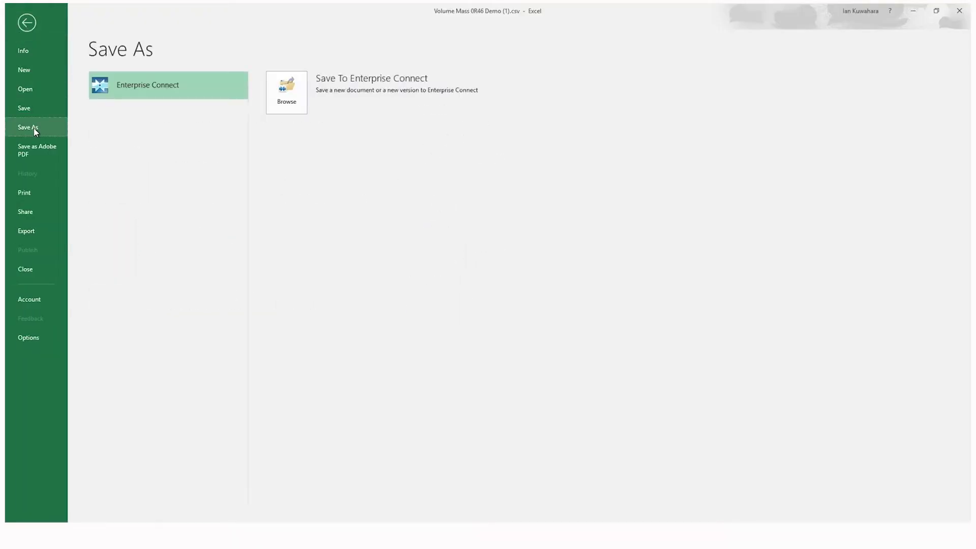
left_click(360, 98)
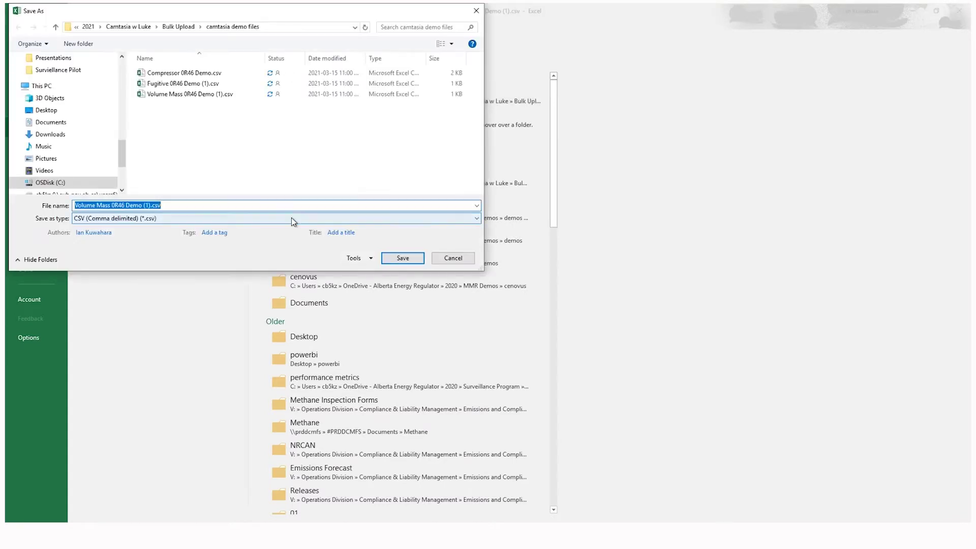
left_click(279, 220)
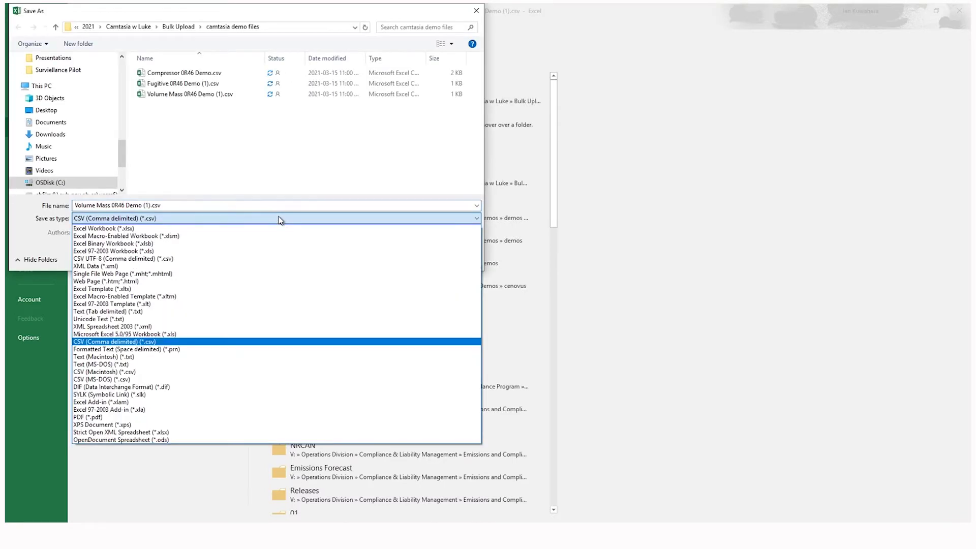
left_click(261, 346)
left_click(407, 260)
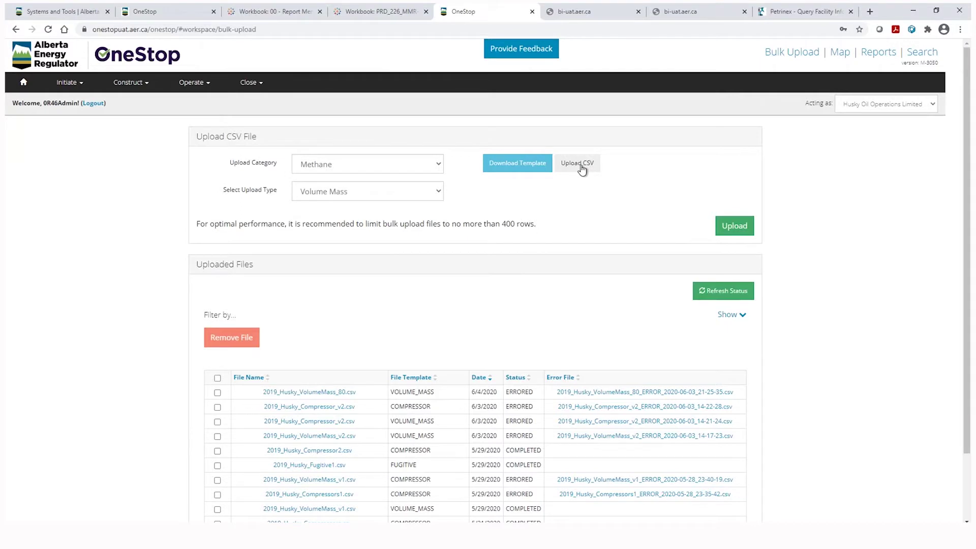
Upload Volume Mass 0R46 Demo (1).csv as a methane Volume Mass file in OneStop
left_click(582, 169)
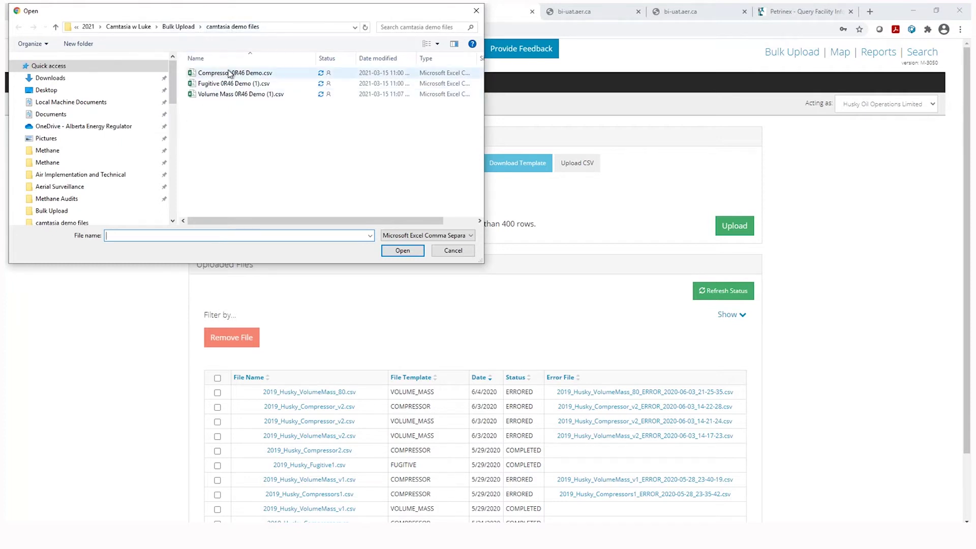
left_click(233, 96)
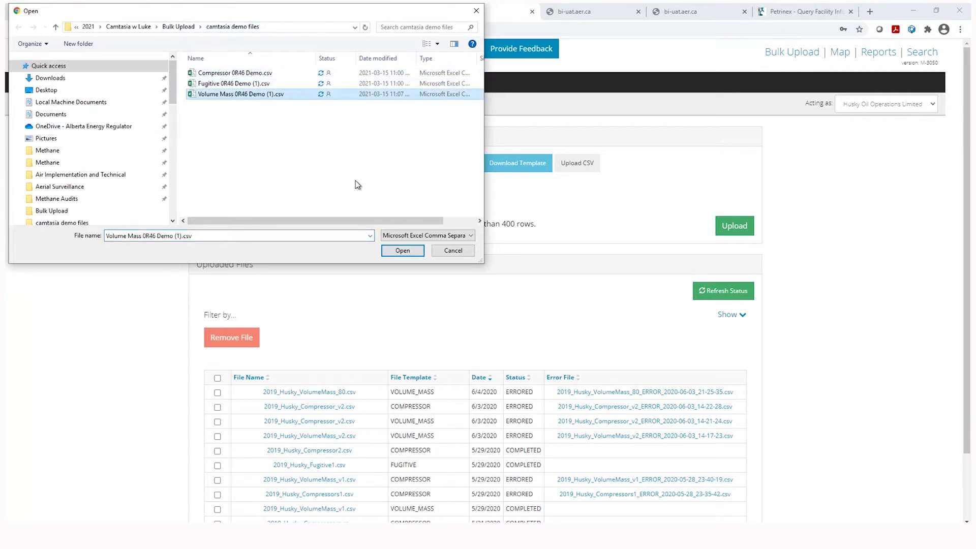
left_click(401, 251)
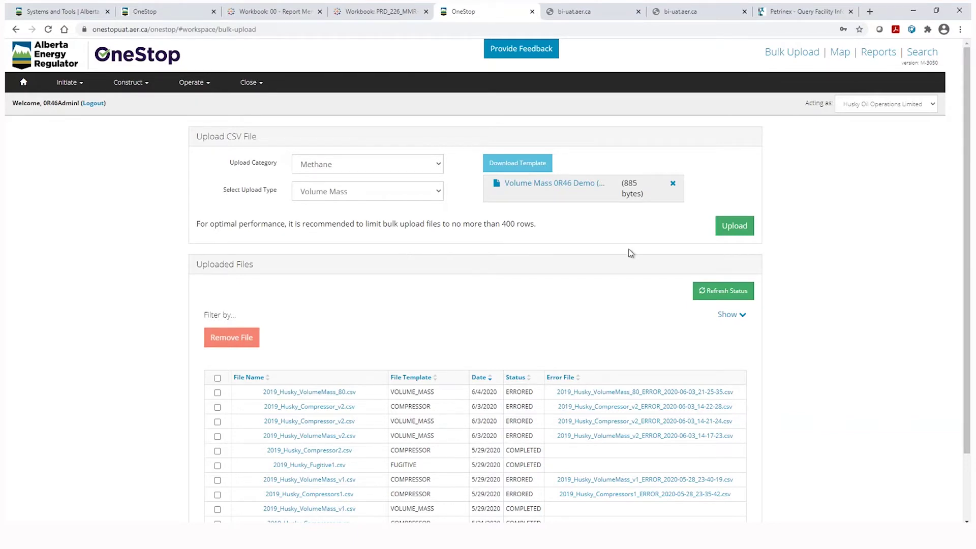
left_click(733, 231)
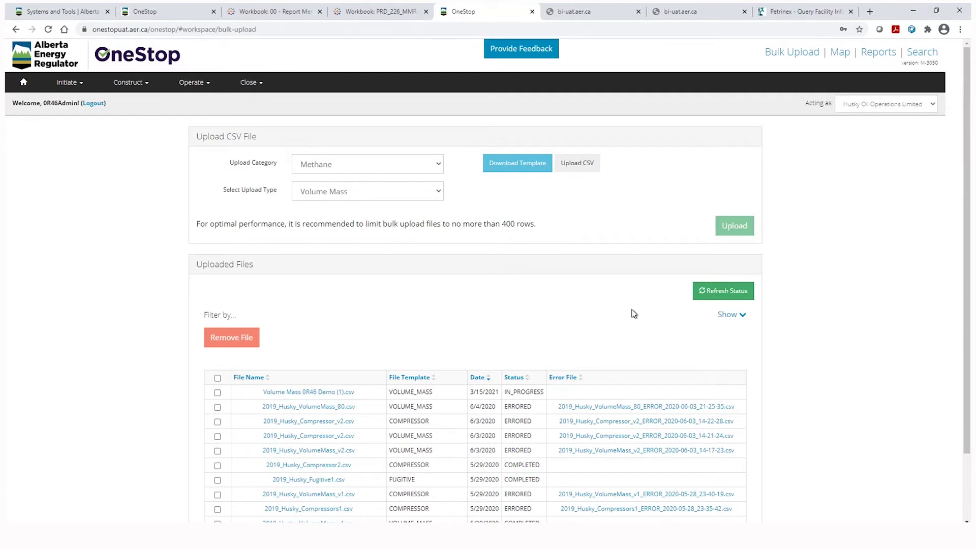
Refresh the uploaded files' status and check the newly uploaded Volume Mass file
scroll(634, 312, "down", 2)
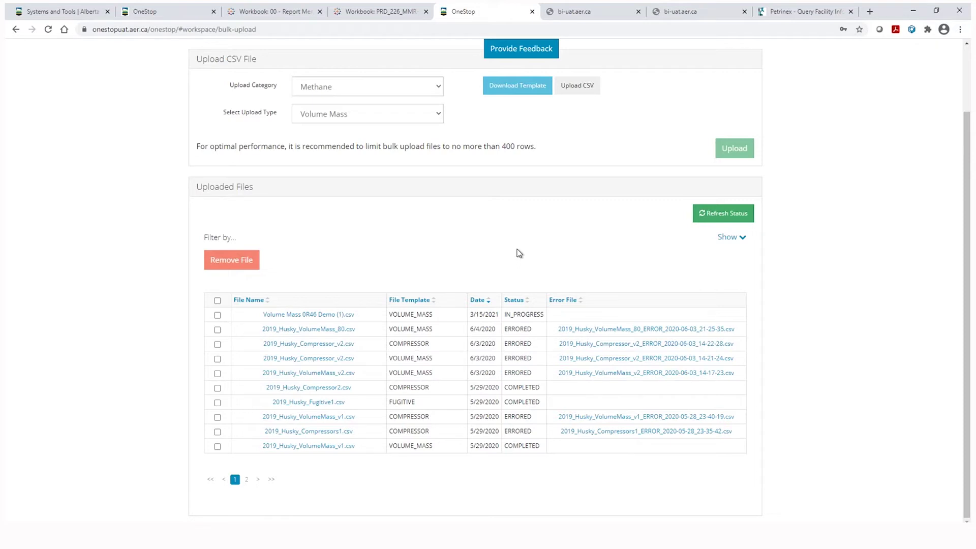
left_click(732, 216)
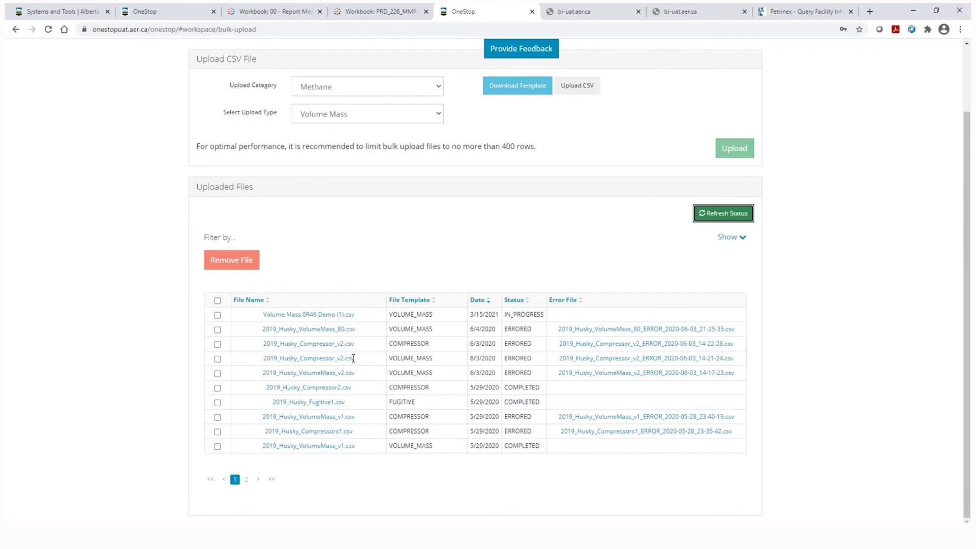
scroll(71, 89, "up", 2)
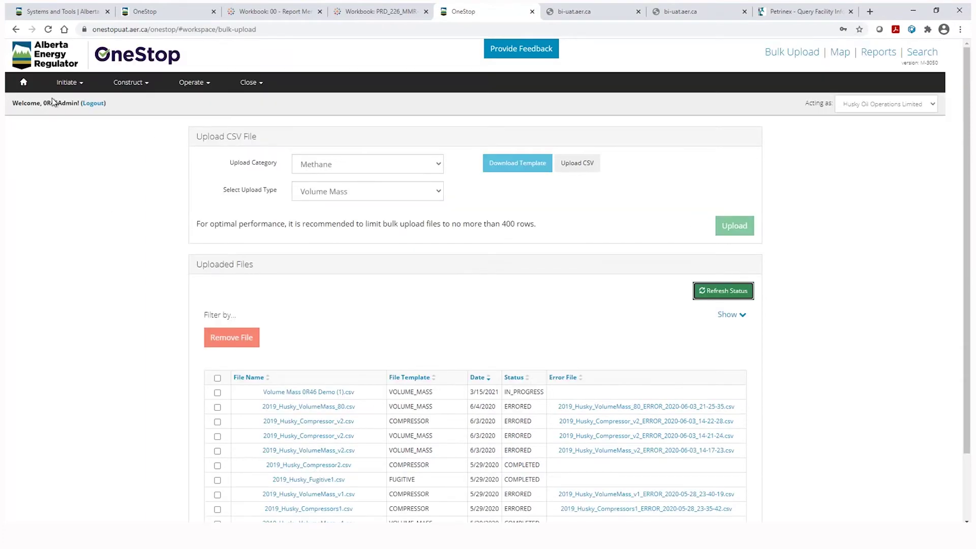
Return to the OneStop home page, log out, log back in and accept the disclaimer
left_click(28, 86)
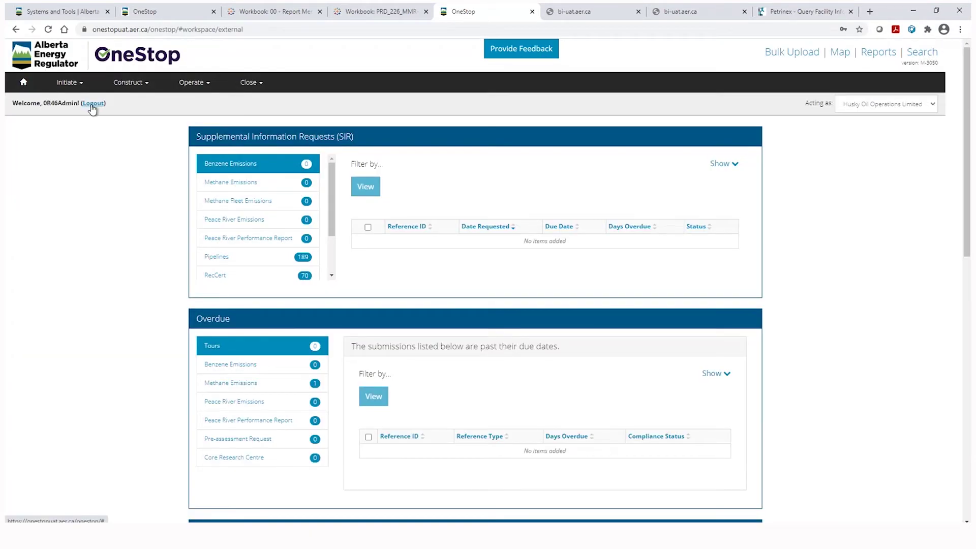
left_click(92, 104)
left_click(343, 174)
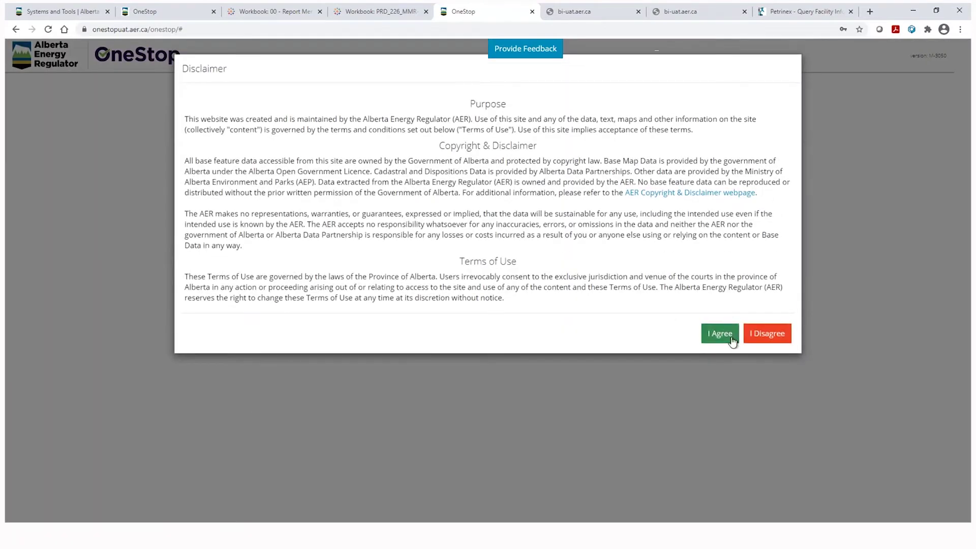
left_click(728, 340)
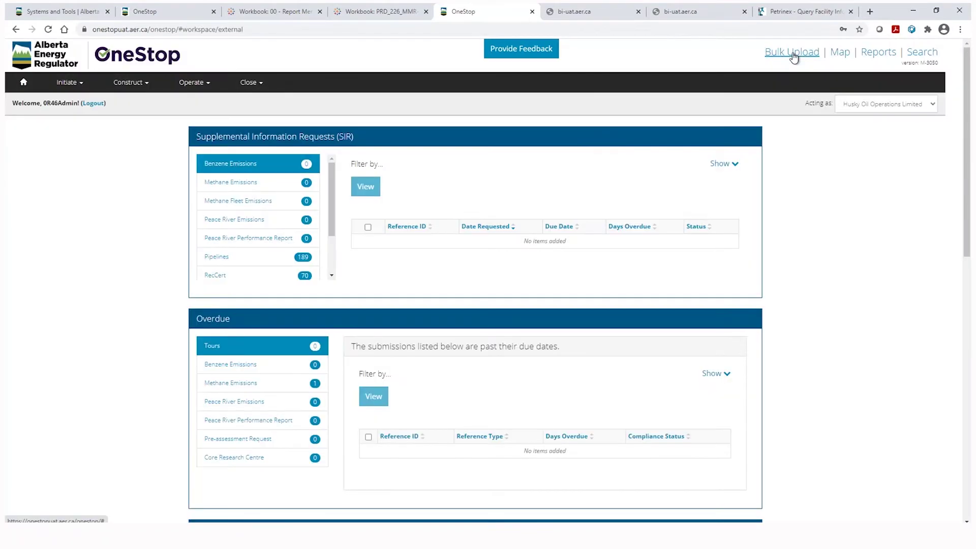
Reopen Bulk Upload with the Methane category and review the status and error file of each uploaded file
left_click(794, 52)
left_click(383, 164)
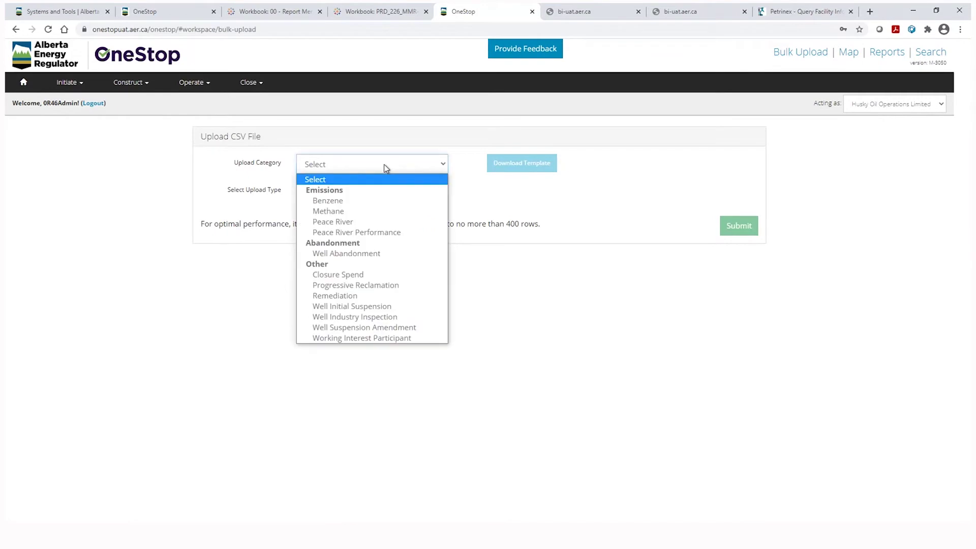
left_click(329, 211)
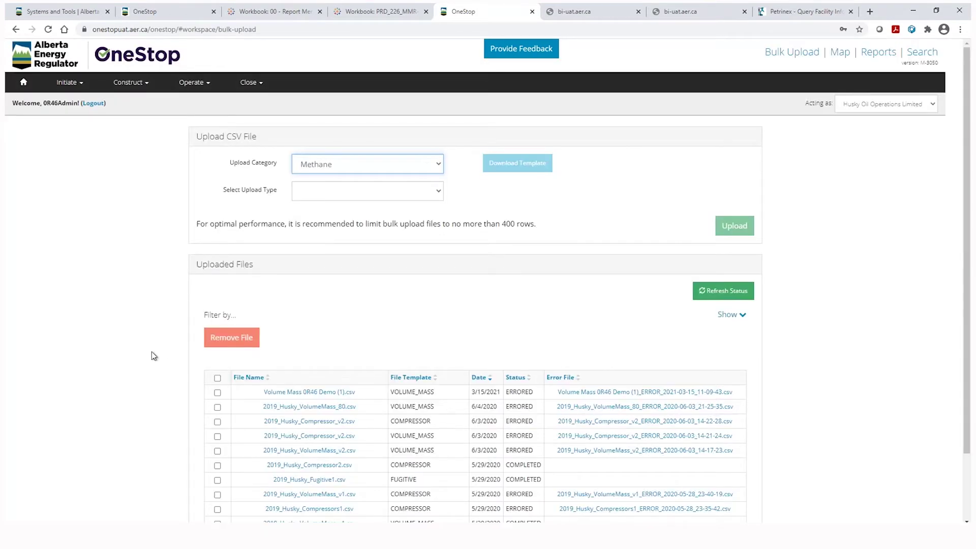
scroll(149, 356, "down", 2)
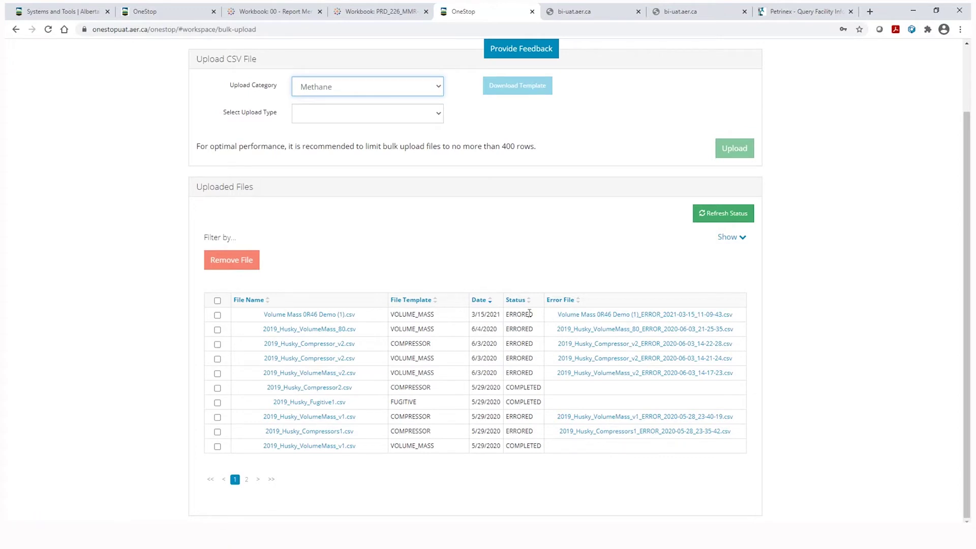
scroll(316, 239, "up", 2)
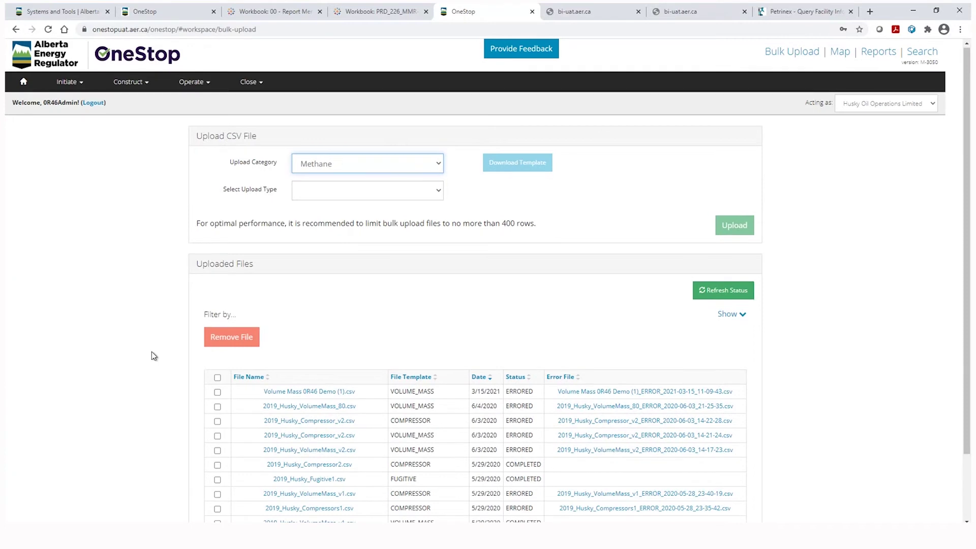
scroll(151, 352, "down", 2)
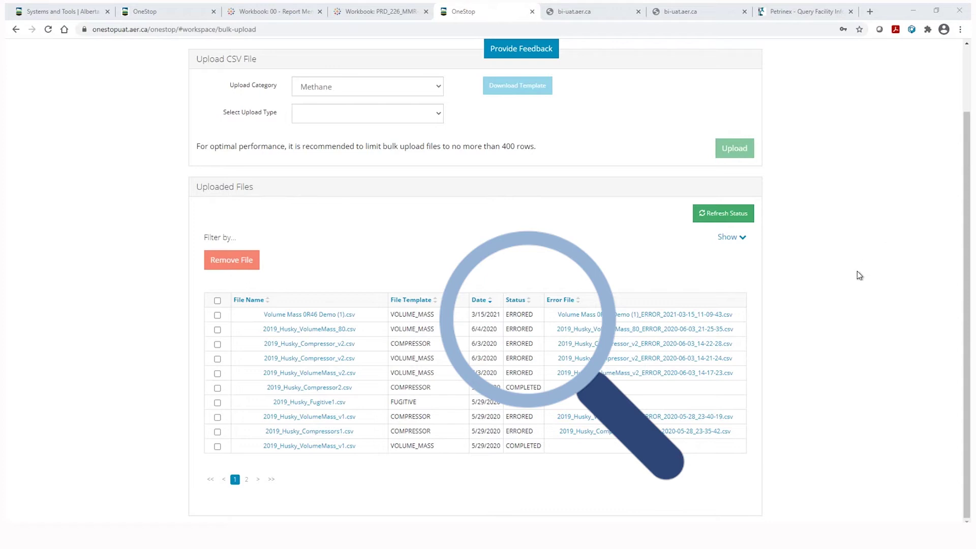
Open the error file for Volume Mass 0R46 Demo (1).csv, read its row number and message, and switch to the source CSV for comparison
left_click(657, 316)
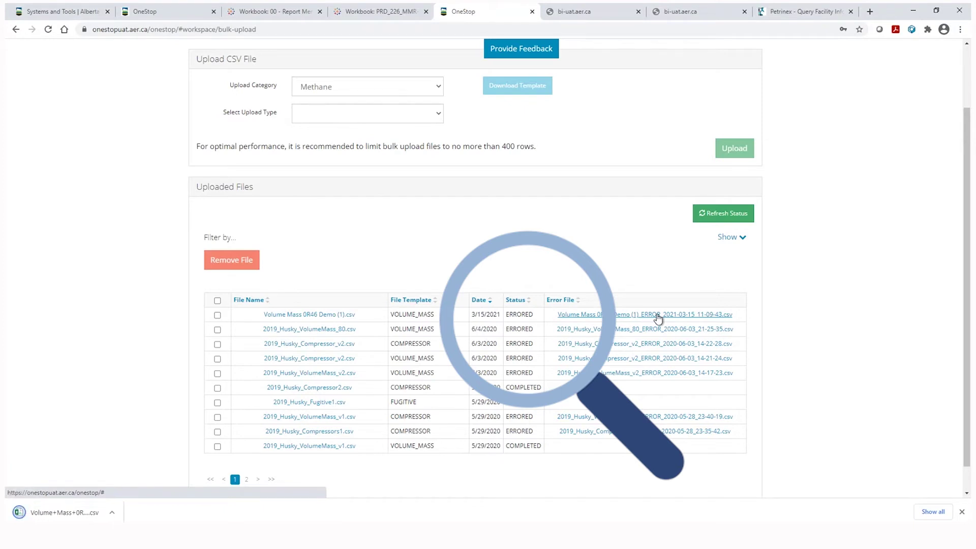
left_click(79, 517)
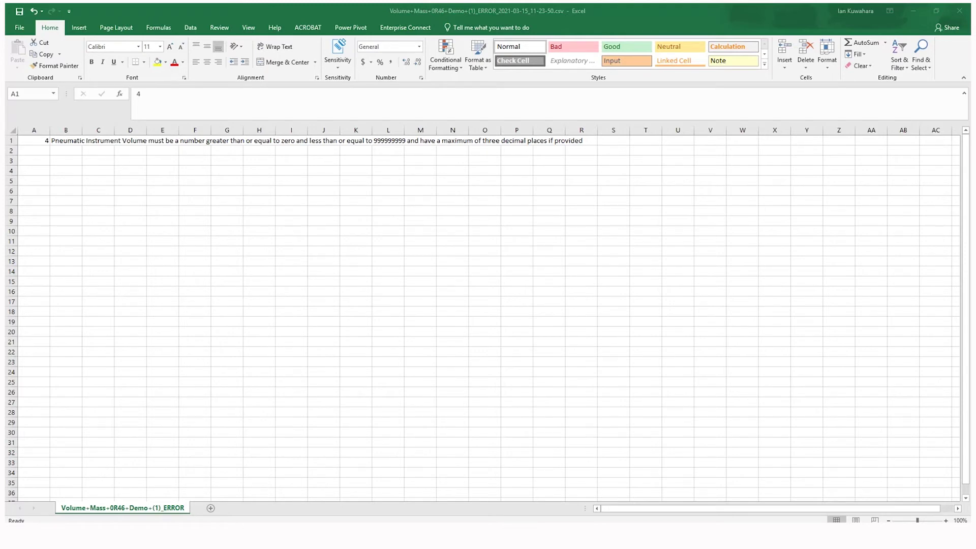
left_click(35, 140)
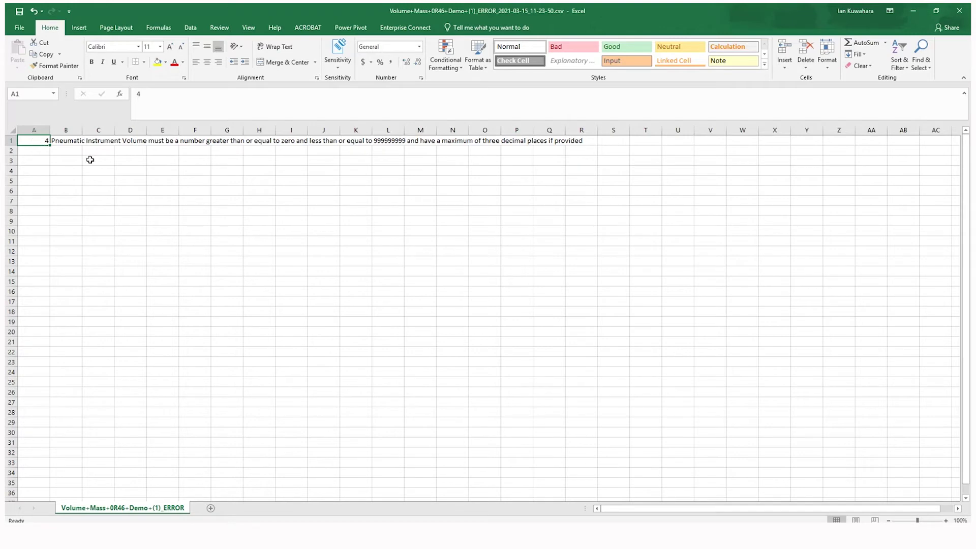
left_click(473, 537)
left_click(477, 487)
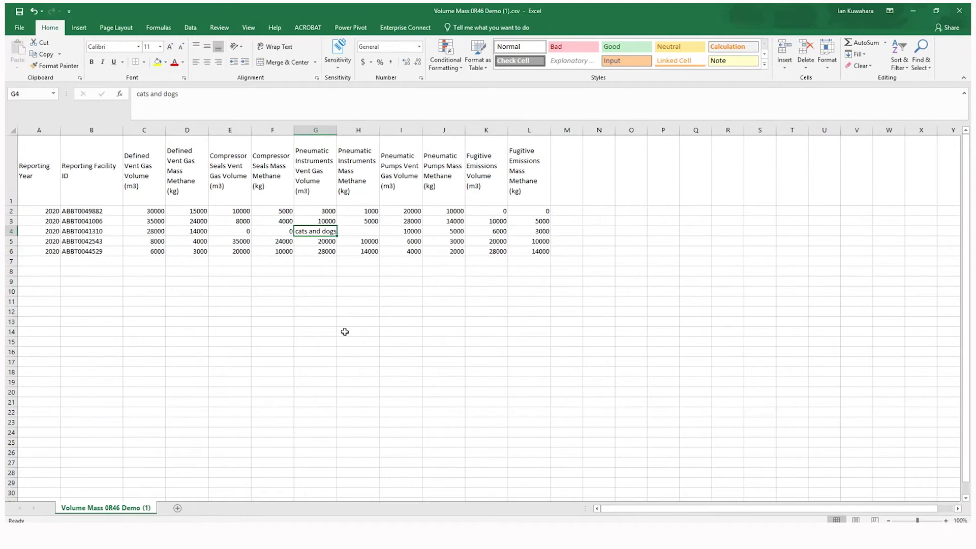
Replace the invalid text in G4 with 5000 and enter 5000 in H4 of the Volume Mass CSV
key("BackSpace")
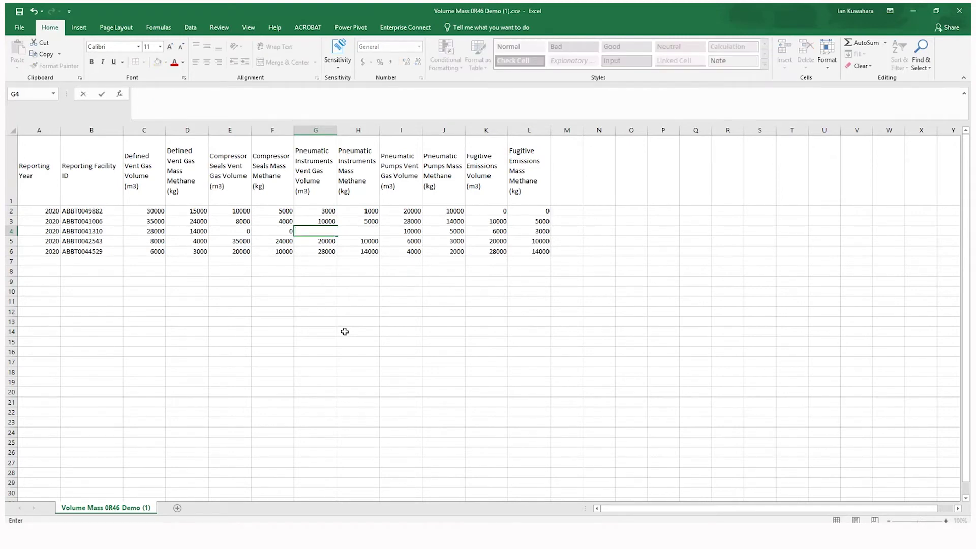
type("5000")
key("Tab")
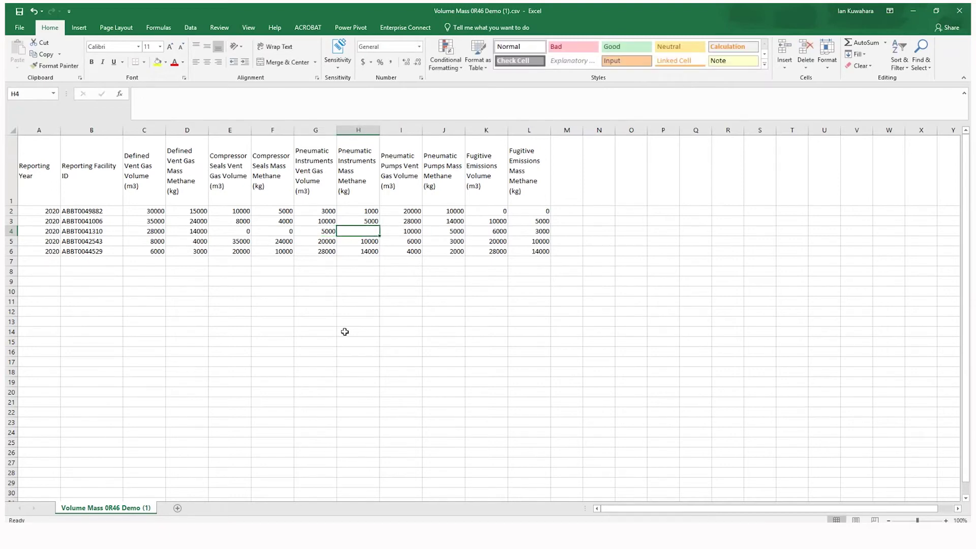
type("5000")
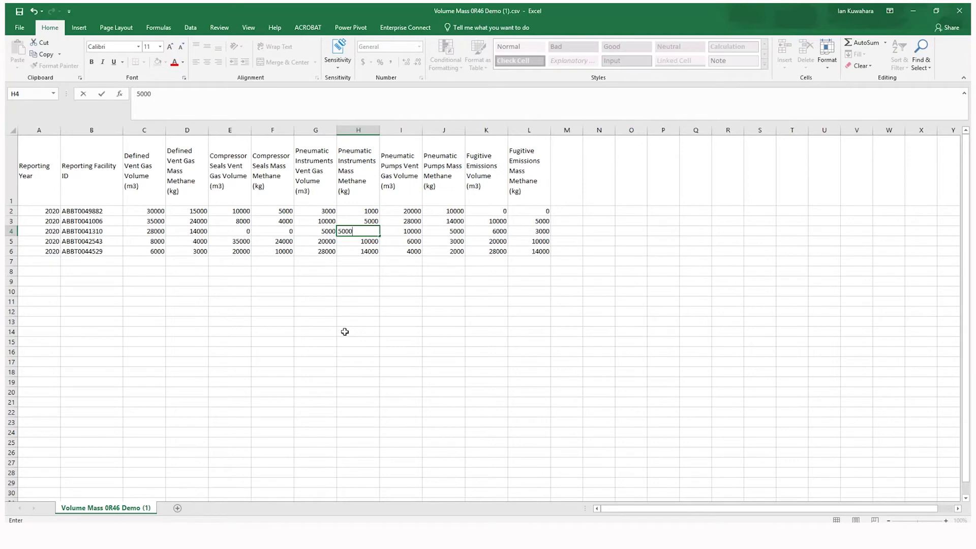
key("Return")
key("Left")
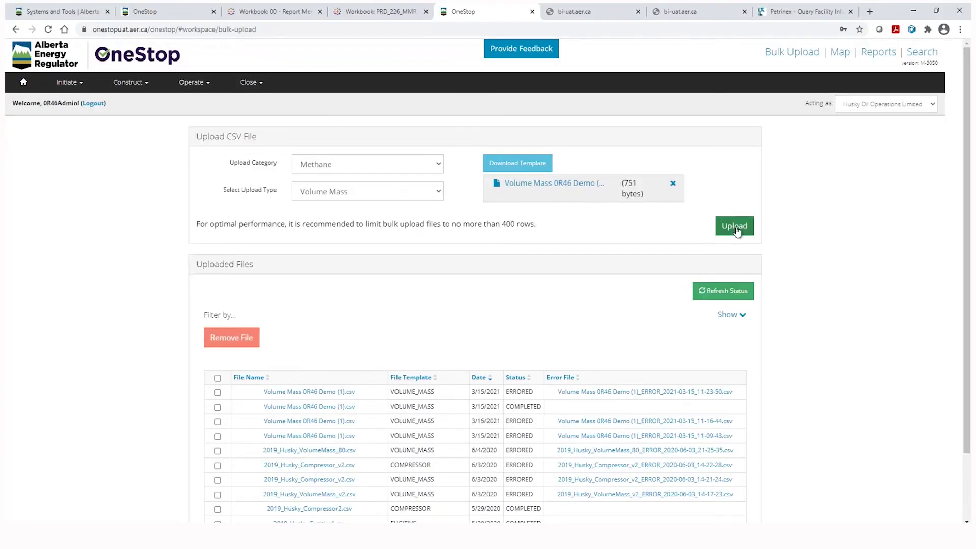
Upload the corrected Volume Mass CSV to OneStop, refresh the status and check the newest entry
left_click(734, 225)
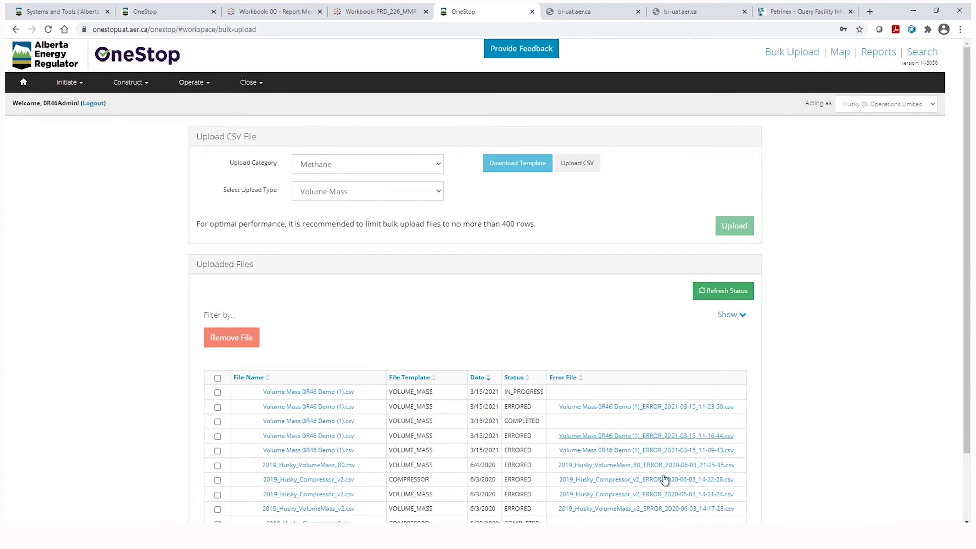
left_click(722, 291)
scroll(571, 359, "down", 1)
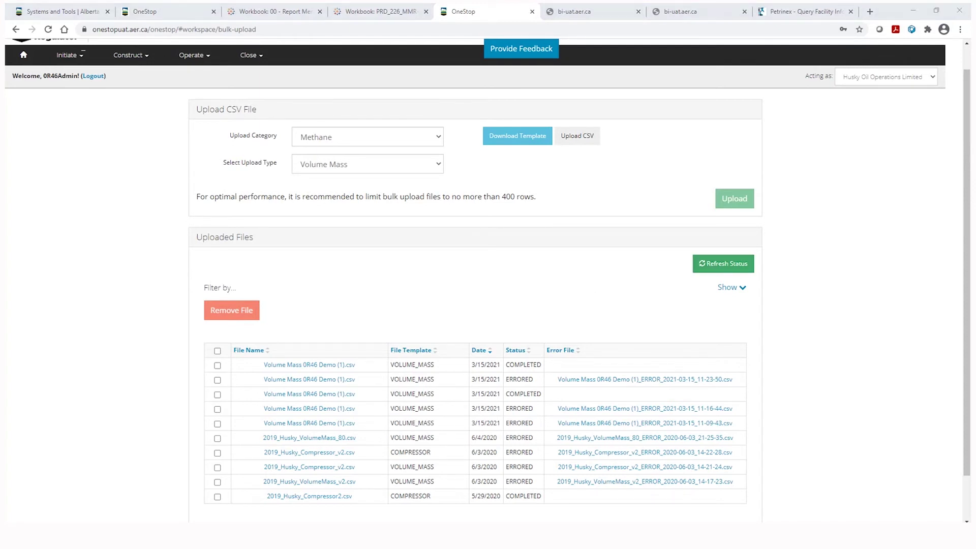
left_click(516, 281)
scroll(516, 281, "up", 1)
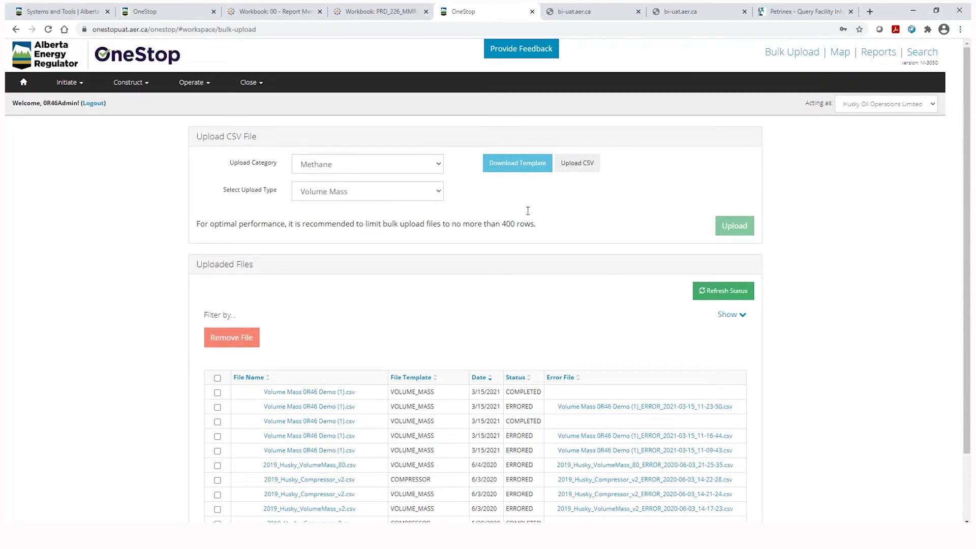
Choose Fugitives as the upload type, download its template and open Fugitives Template.xlsx
left_click(392, 192)
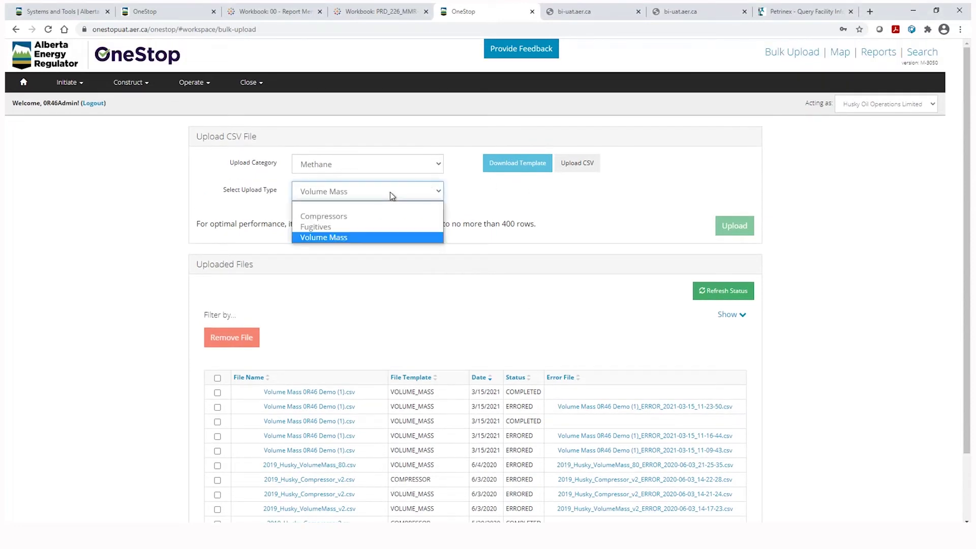
left_click(348, 232)
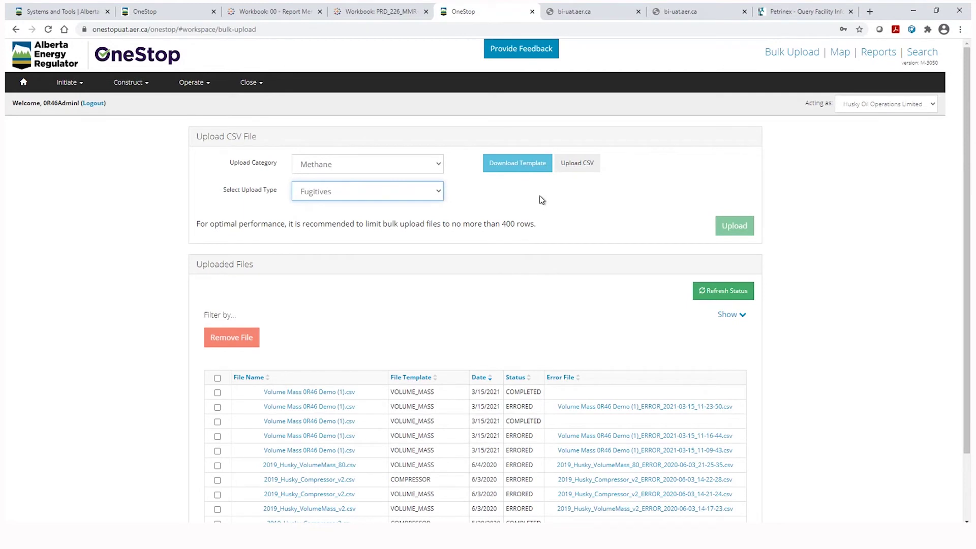
left_click(523, 167)
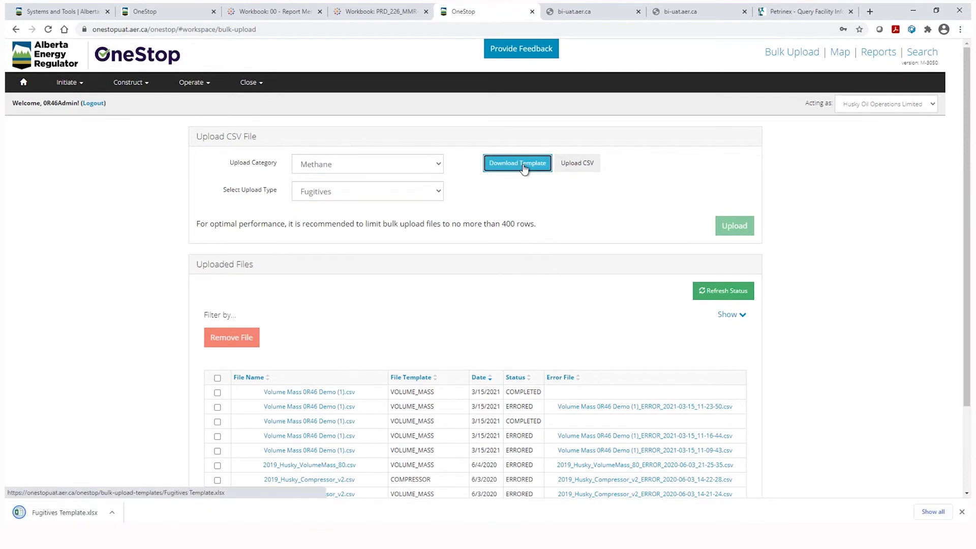
left_click(46, 512)
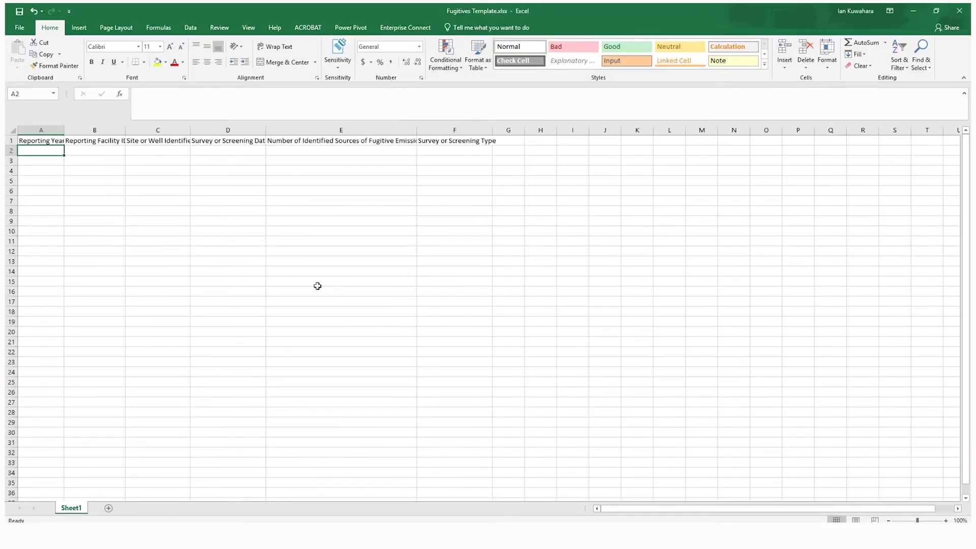
Read the Reporting Facility ID guidance in the Fugitives template and pick SITESURVEY as the Survey or Screening Type in row 4
left_click(94, 172)
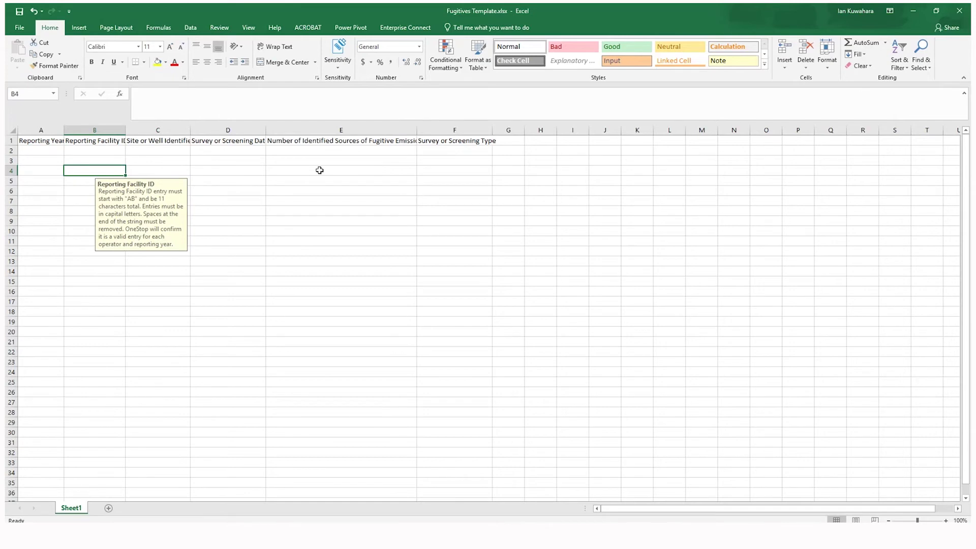
left_click(449, 166)
left_click(450, 166)
left_click(497, 171)
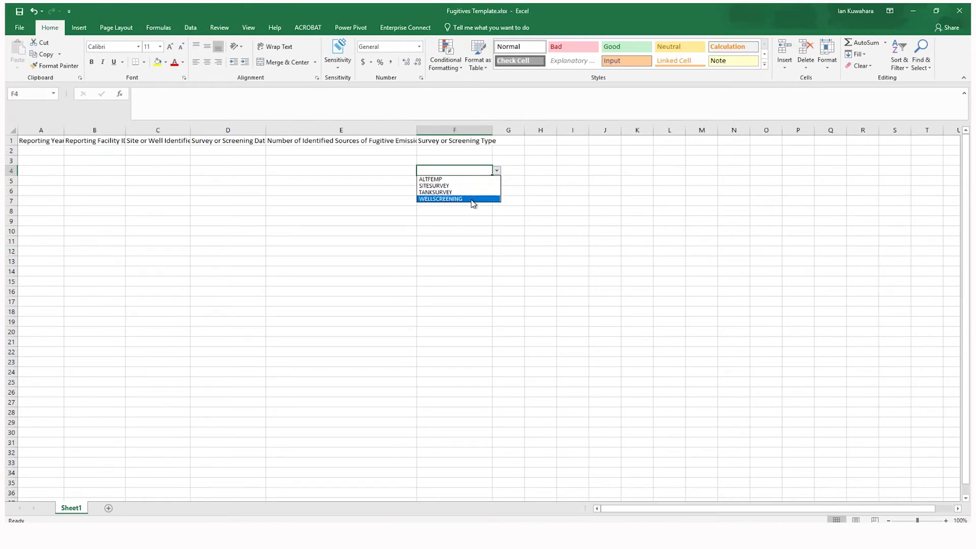
left_click(460, 187)
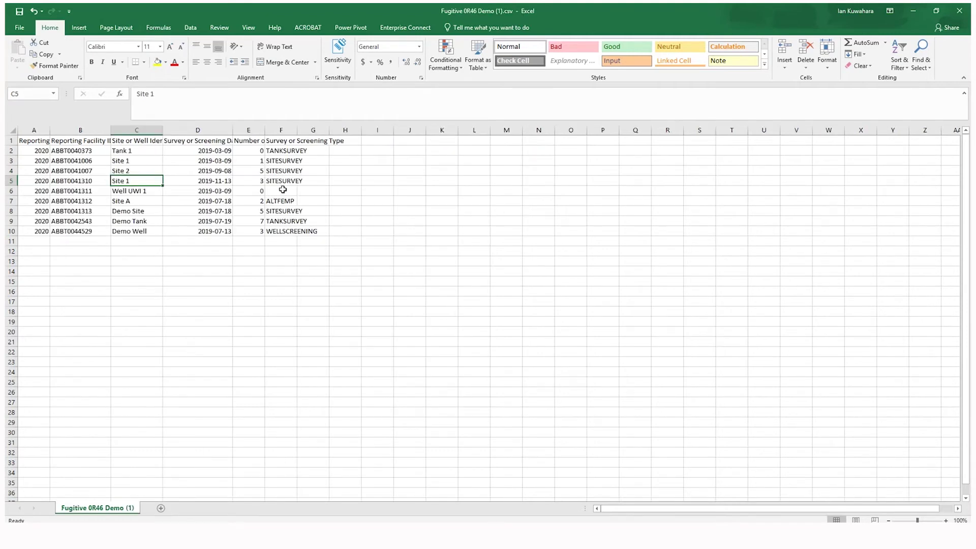
Fill the missing Survey or Screening Type in F6 of Fugitive 0R46 Demo (1).csv with SITESURVEY and save the file
left_click(283, 189)
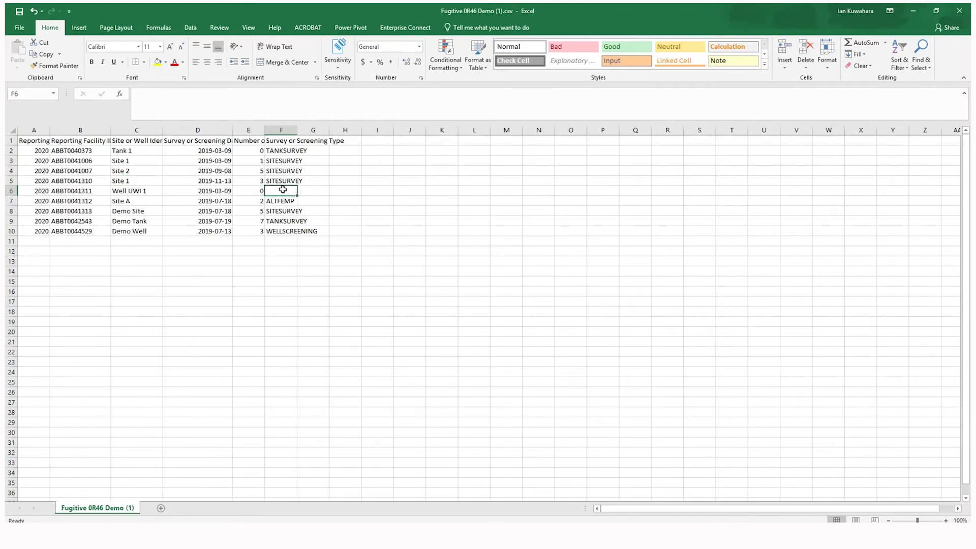
type("SITESURVEY")
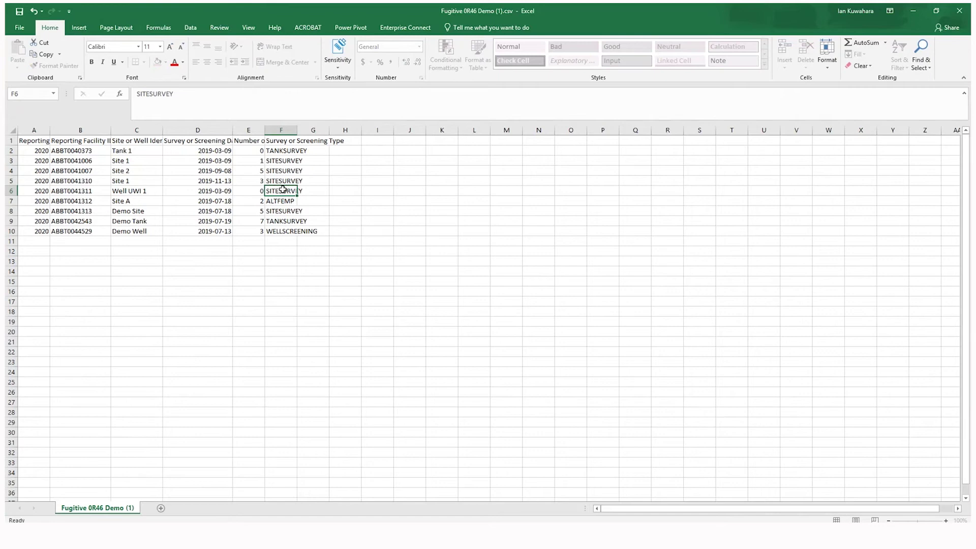
key("Return")
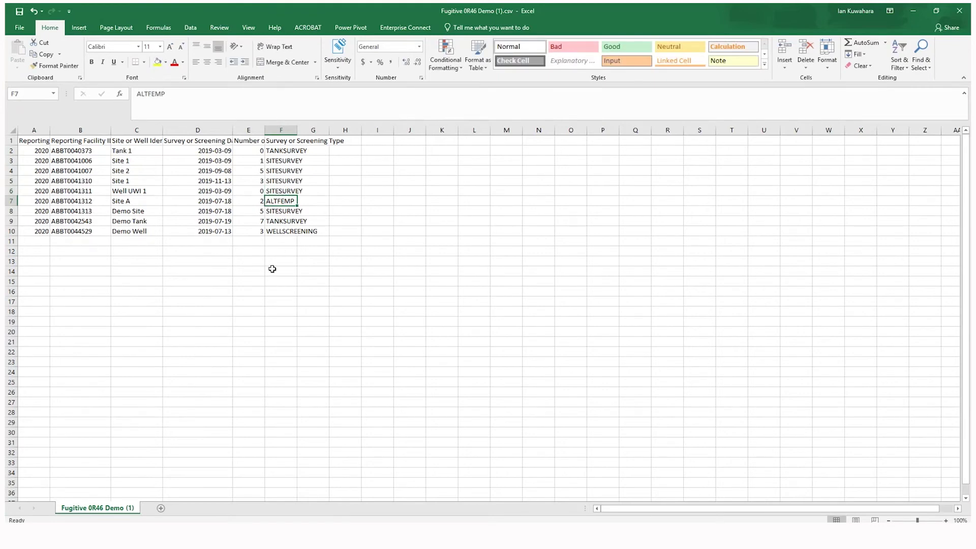
left_click(21, 14)
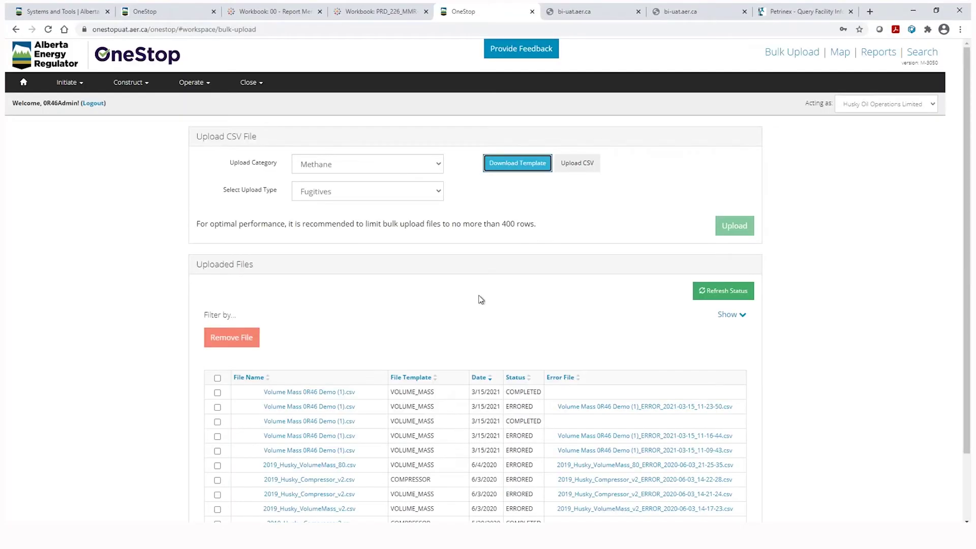
Upload Fugitive 0R46 Demo (1).csv to OneStop under Fugitives and open its error file
left_click(589, 164)
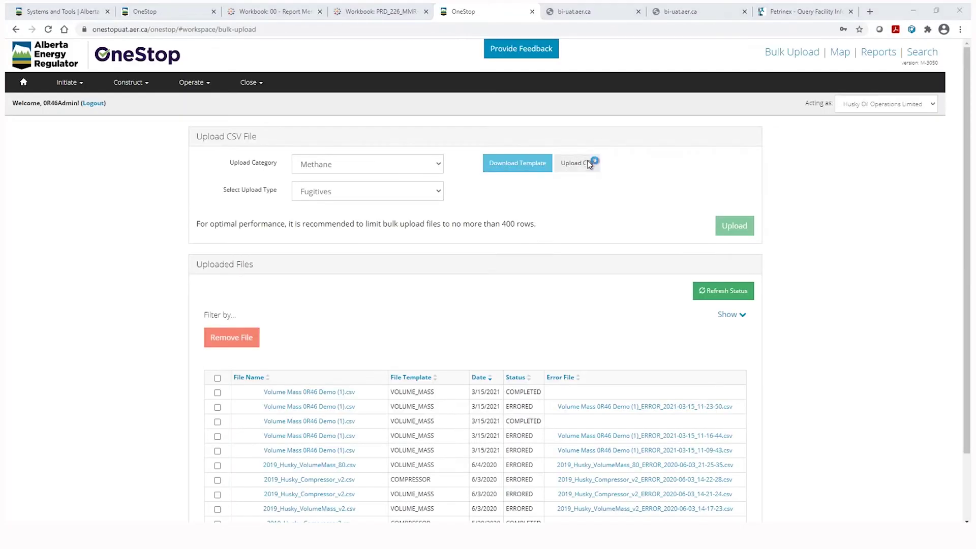
left_click(402, 250)
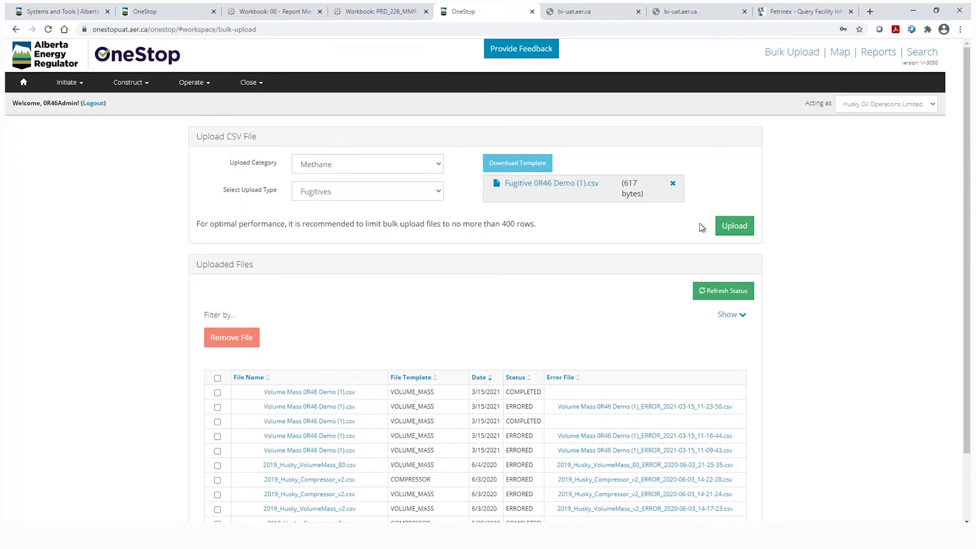
left_click(734, 226)
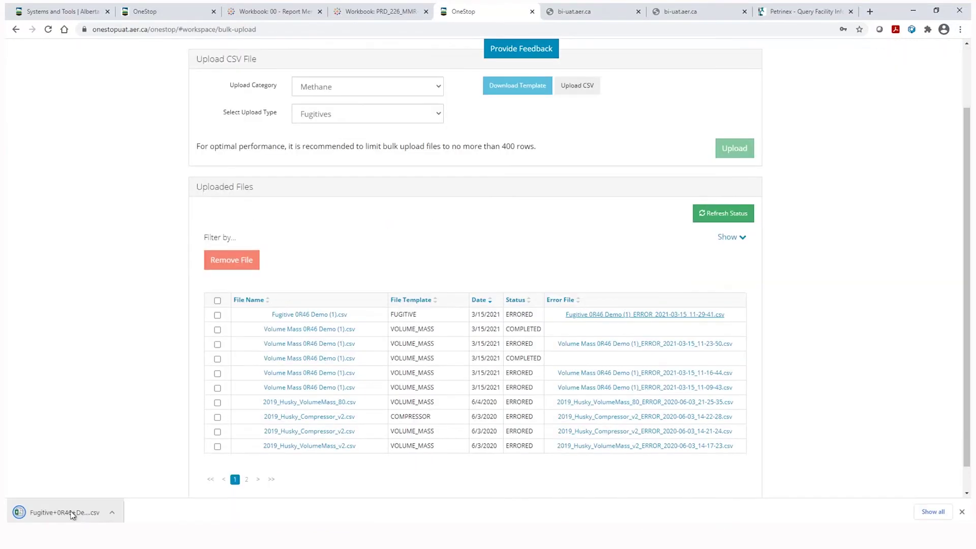
left_click(72, 513)
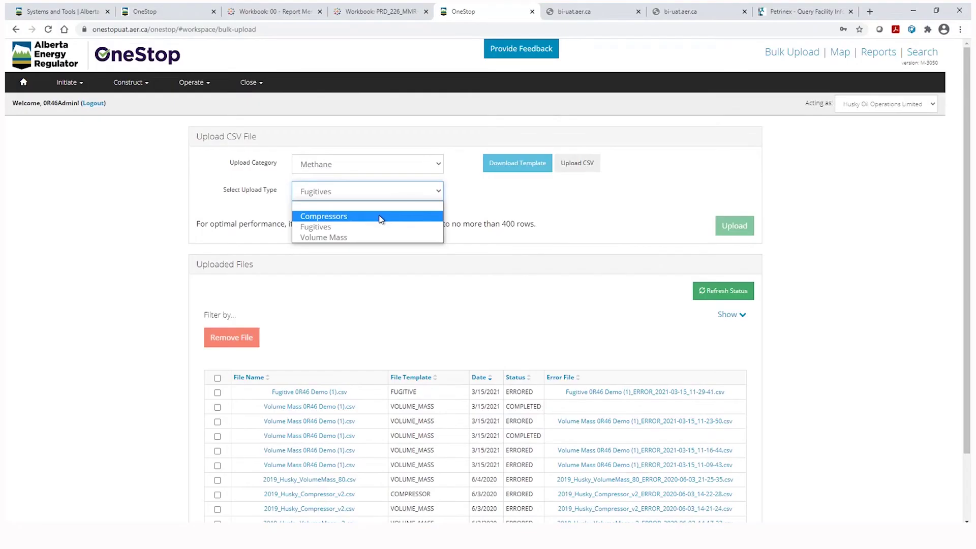
Choose Compressors as the upload type, download its template and open it in Excel with editing enabled
left_click(380, 219)
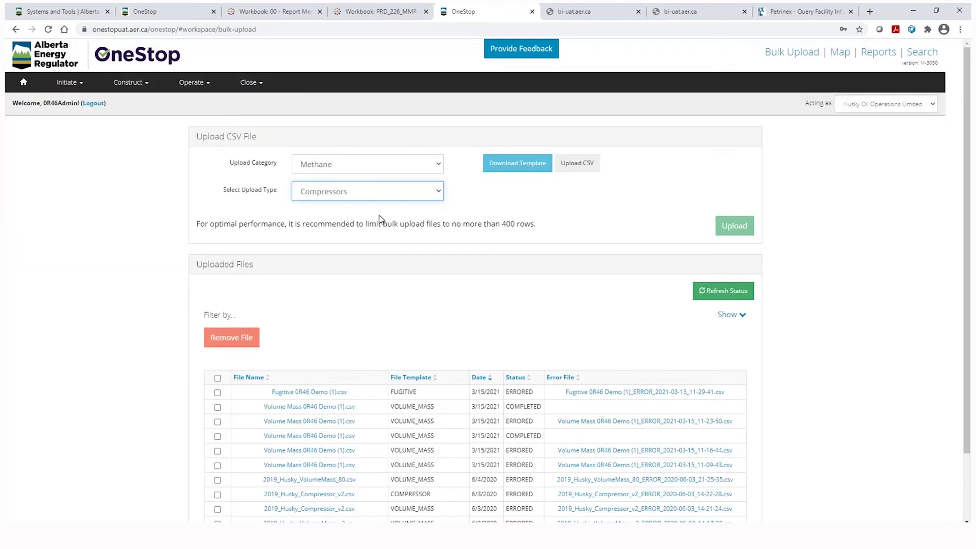
left_click(518, 164)
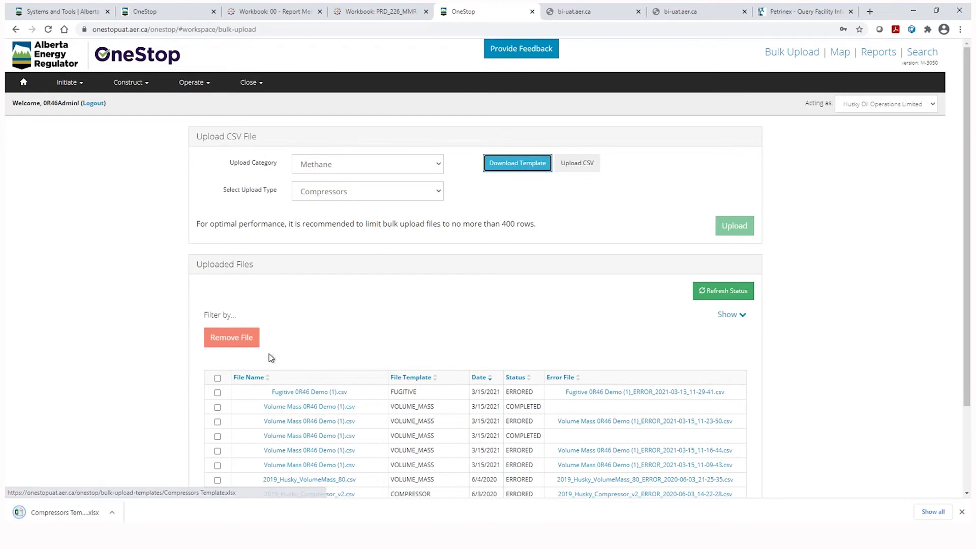
left_click(87, 520)
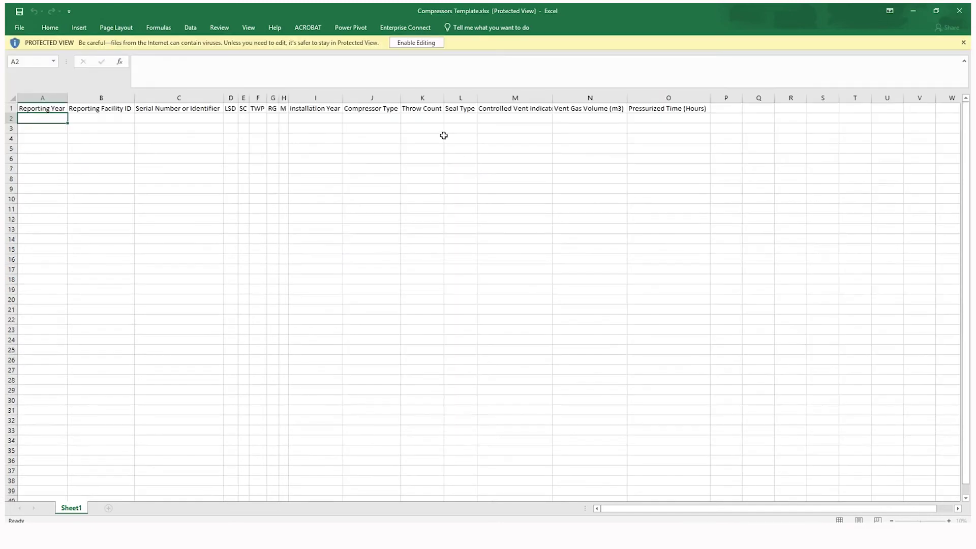
left_click(421, 45)
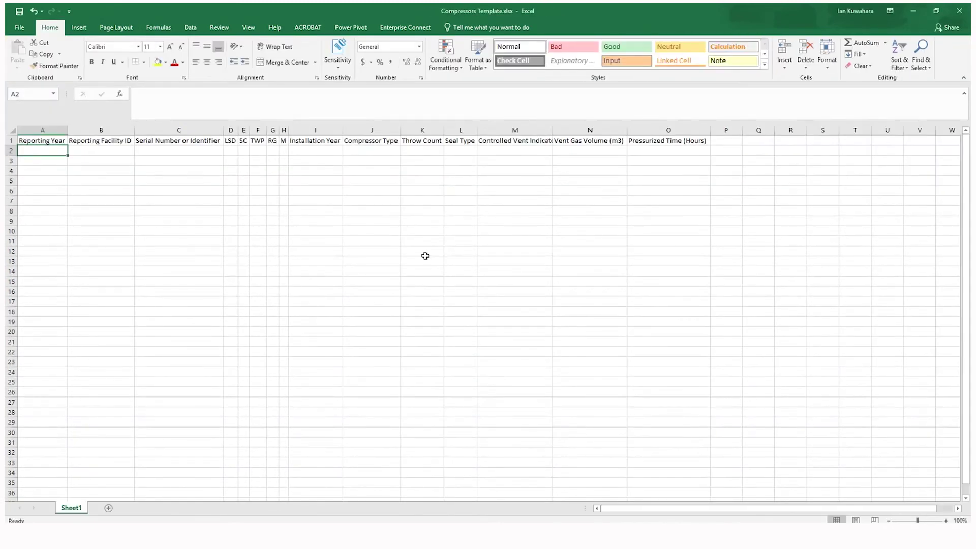
Examine the Compressors template's entry guidance for facility ID, identifier and LSD, plus the allowed Compressor Type and Seal Type options
left_click(103, 162)
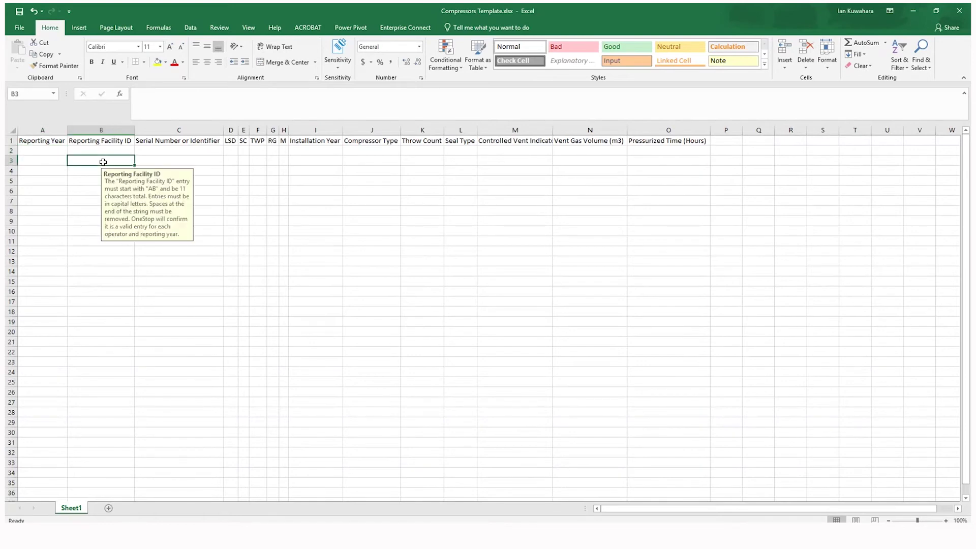
left_click(171, 161)
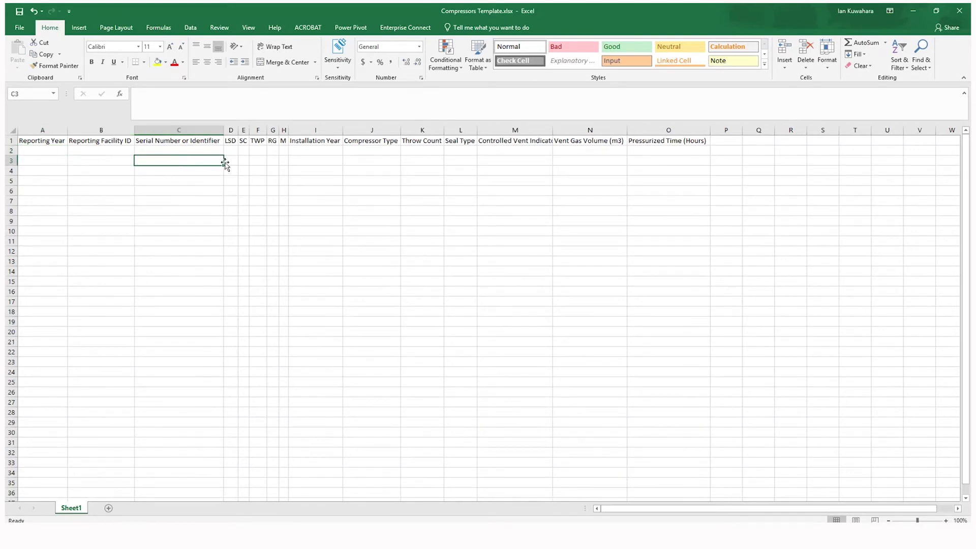
left_click(234, 161)
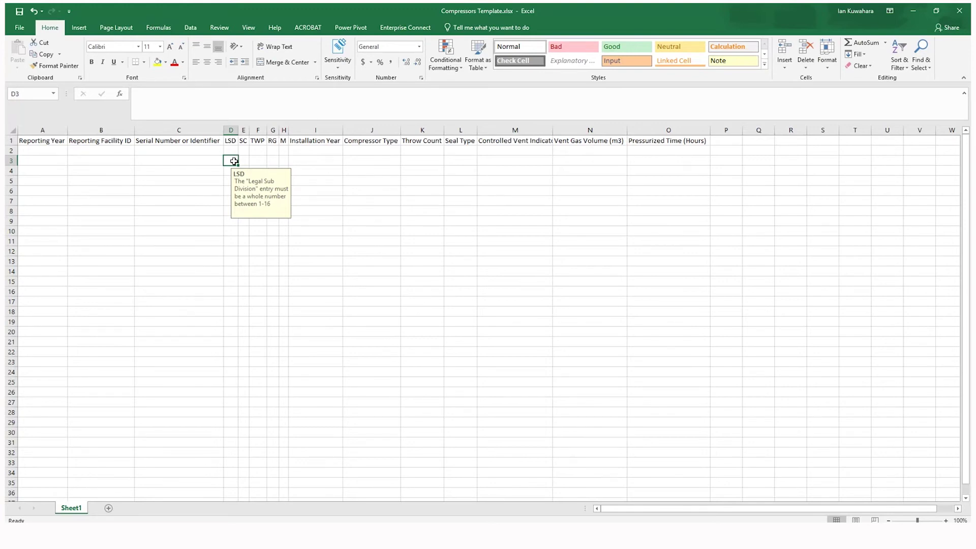
left_click(360, 160)
left_click(406, 160)
left_click(396, 160)
left_click(405, 160)
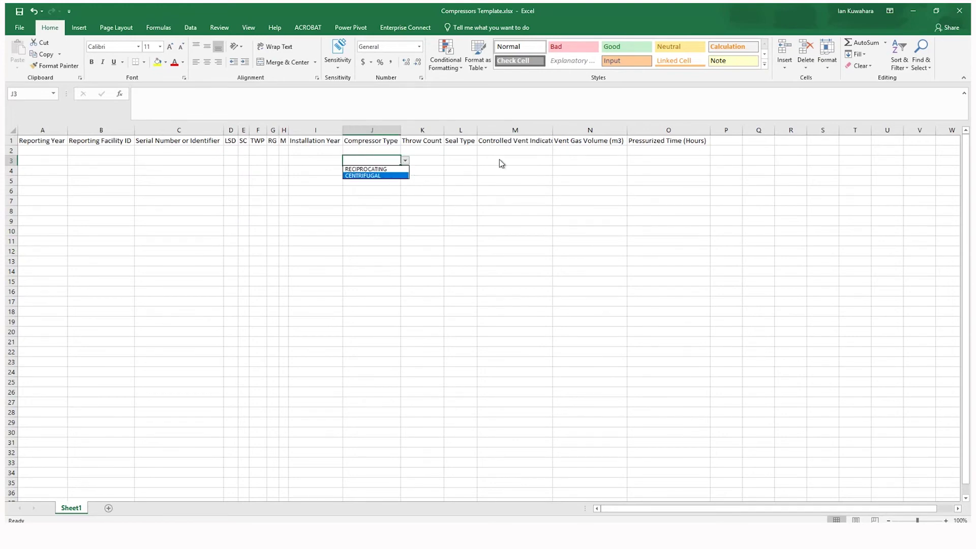
left_click(462, 159)
left_click(481, 160)
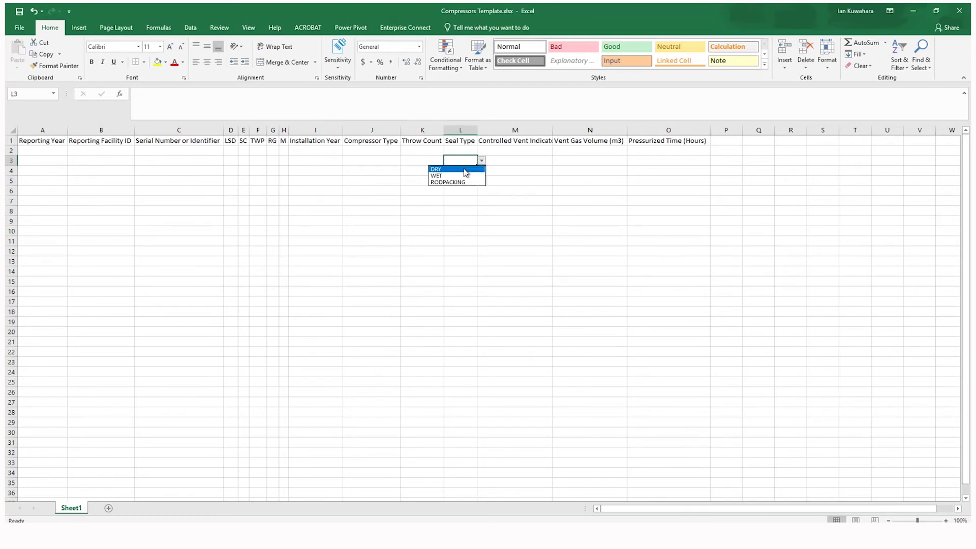
key("Escape")
Set row 2's Compressor Type to RECIPROCATING and its Throw Count to 4
left_click(372, 151)
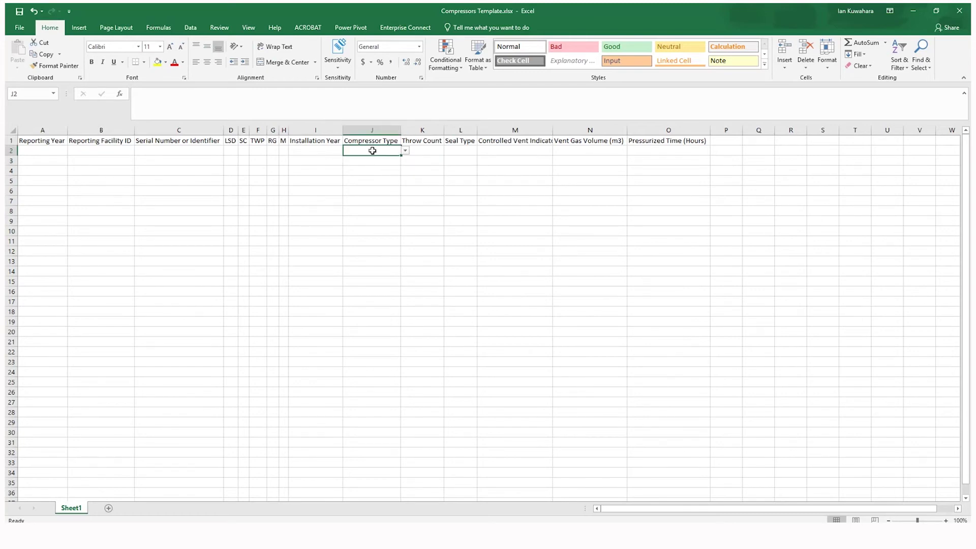
left_click(405, 151)
left_click(362, 160)
left_click(428, 151)
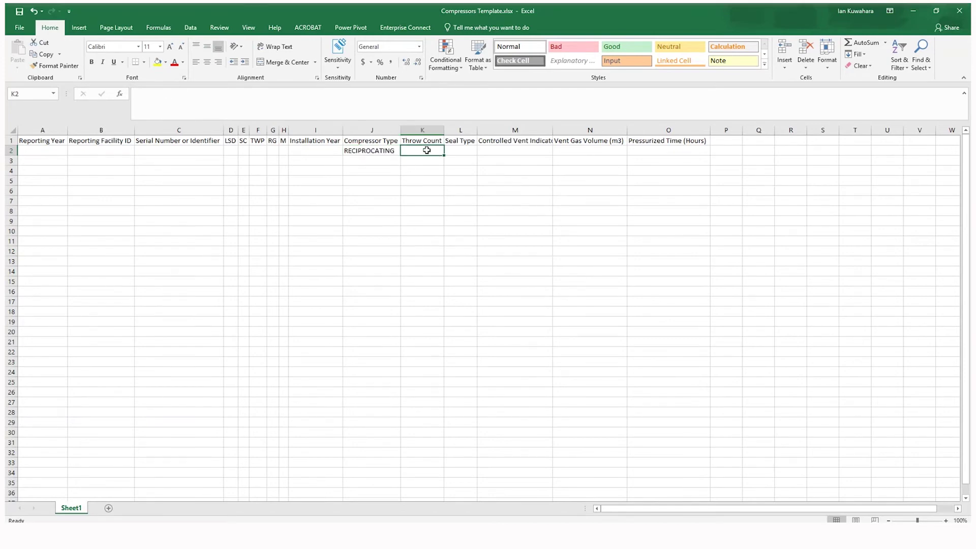
type("4")
Set row 2's Seal Type to RODPACKING and its Controlled Vent Indicator to Y
left_click(465, 149)
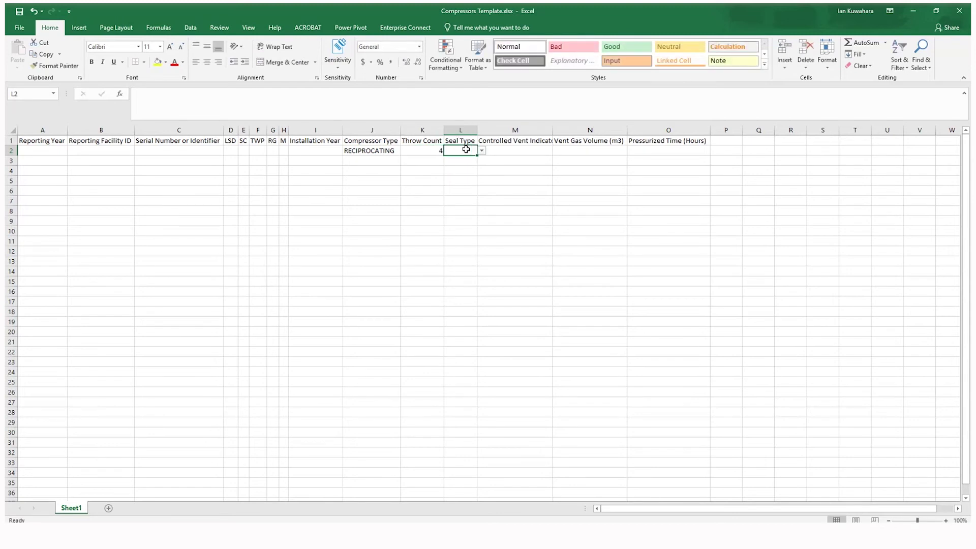
left_click(482, 150)
left_click(471, 171)
left_click(523, 148)
type("Y")
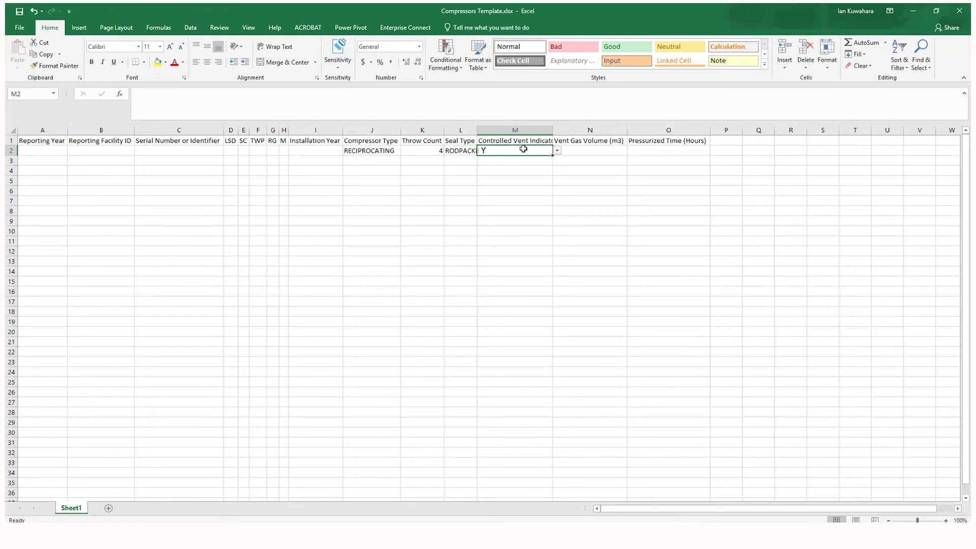
Set row 3's Compressor Type to CENTRIFUGAL and its Seal Type to DRY
left_click(373, 159)
left_click(406, 162)
left_click(387, 175)
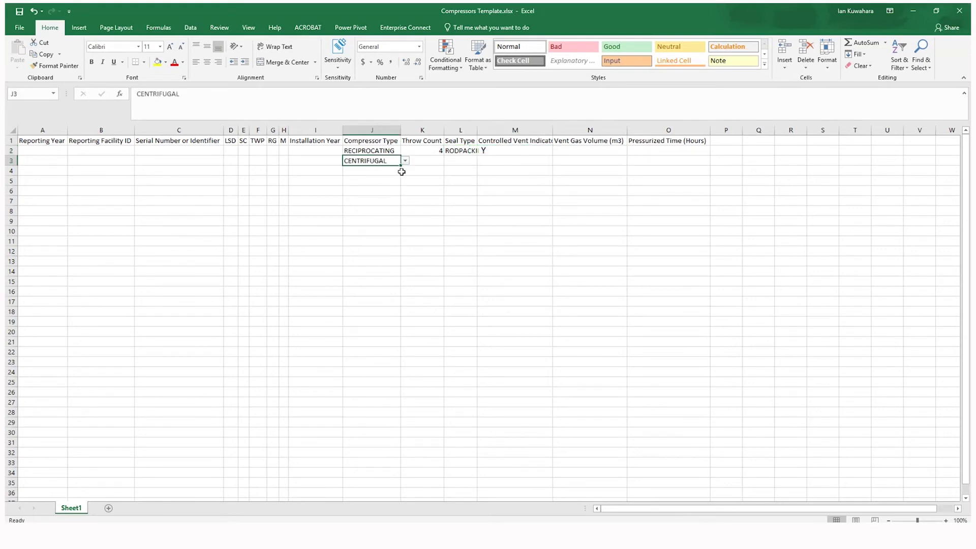
left_click(456, 160)
left_click(481, 161)
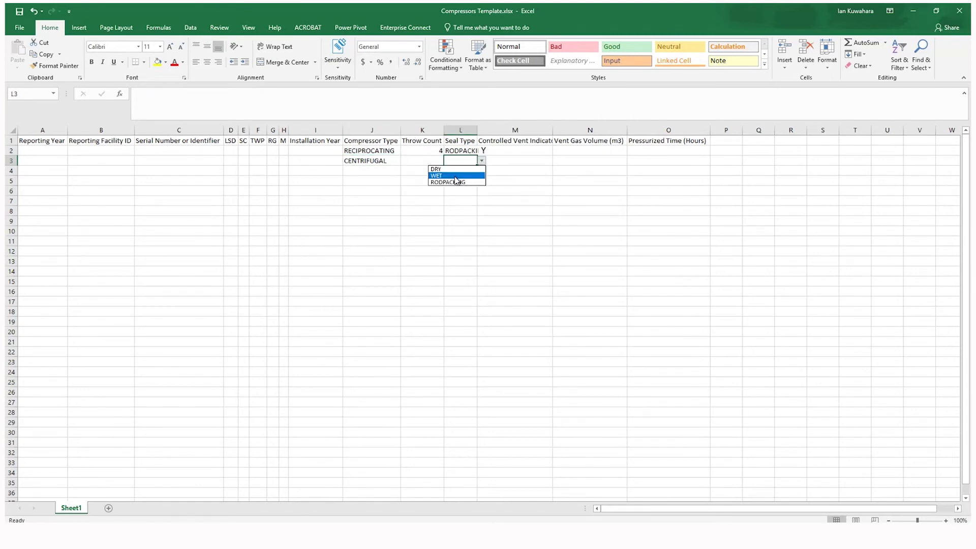
left_click(441, 171)
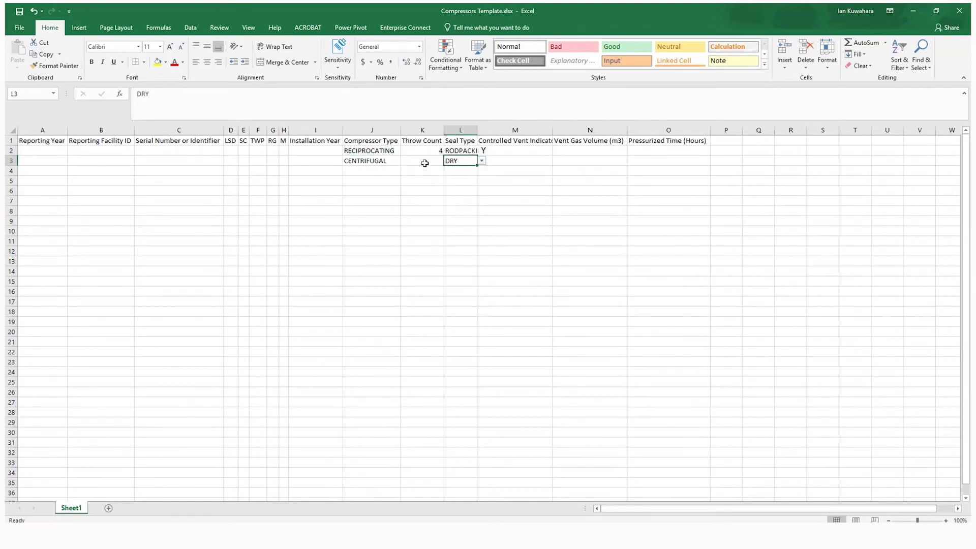
left_click(493, 160)
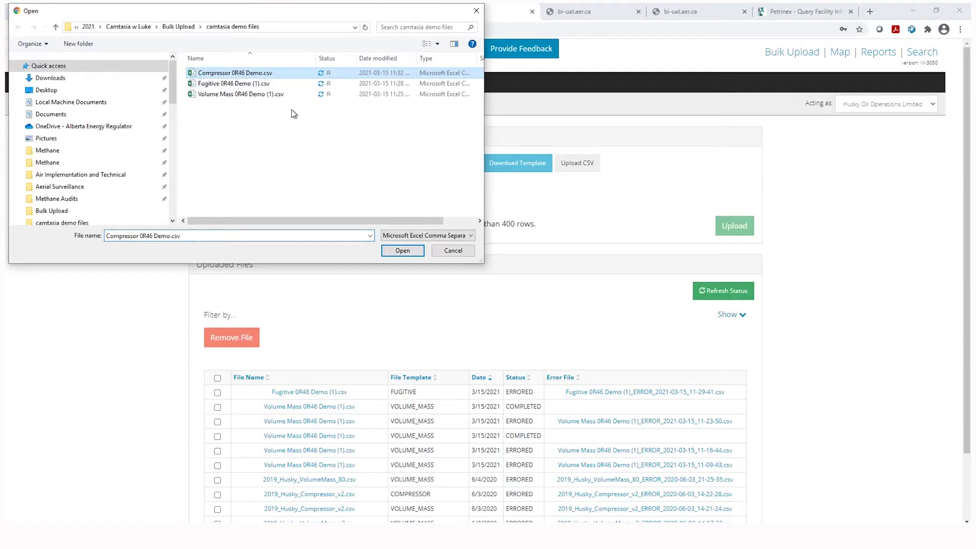
Attach the file Compressor 0R46 Demo.csv as the Compressors data and upload it
left_click(402, 251)
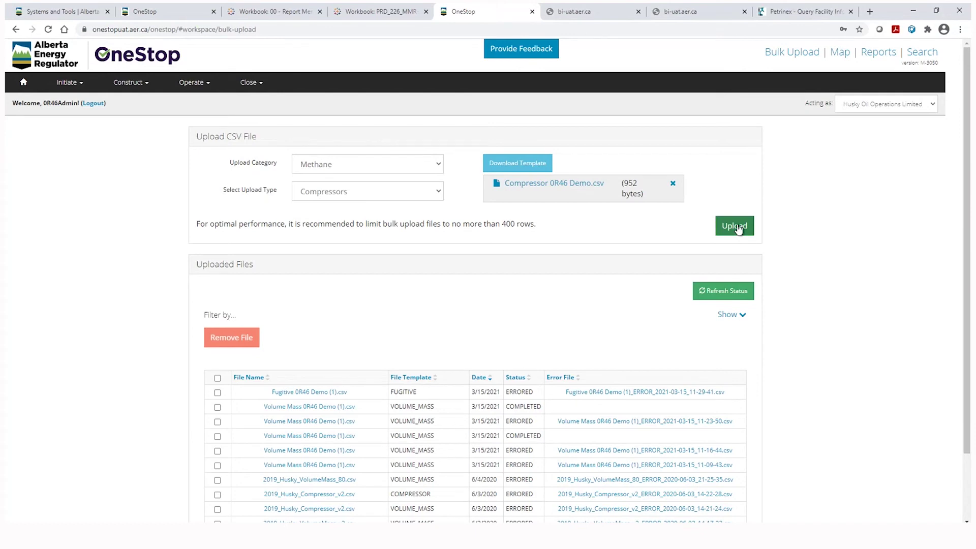
left_click(737, 228)
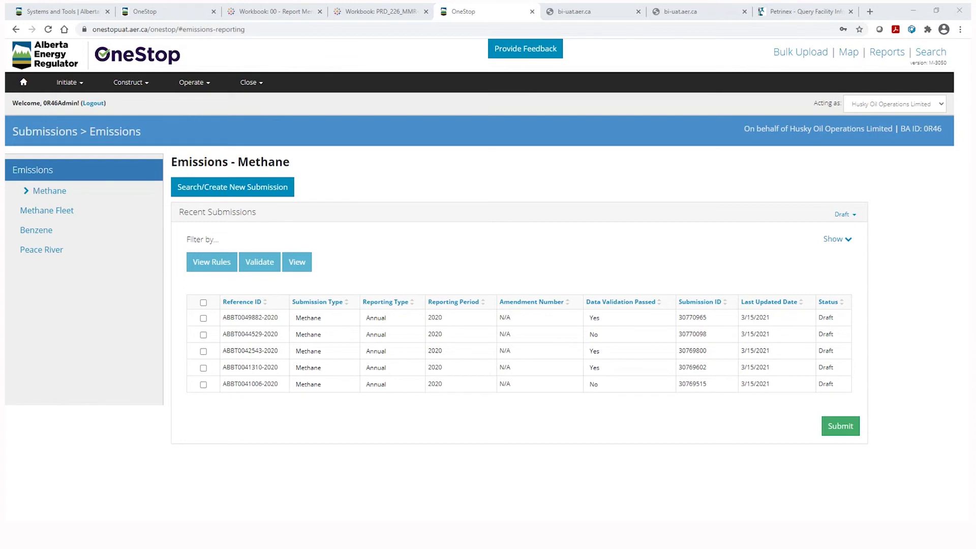
left_click(203, 385)
left_click(213, 270)
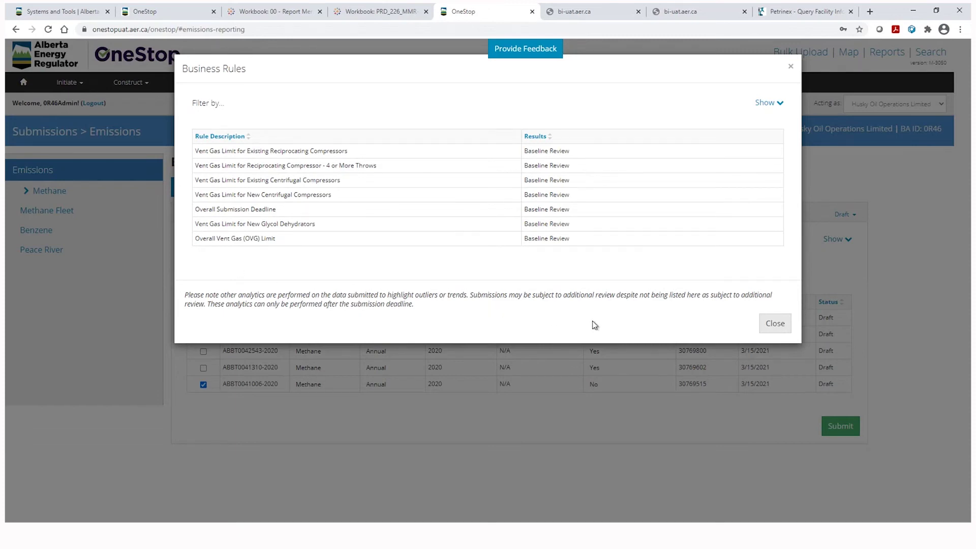
left_click(777, 323)
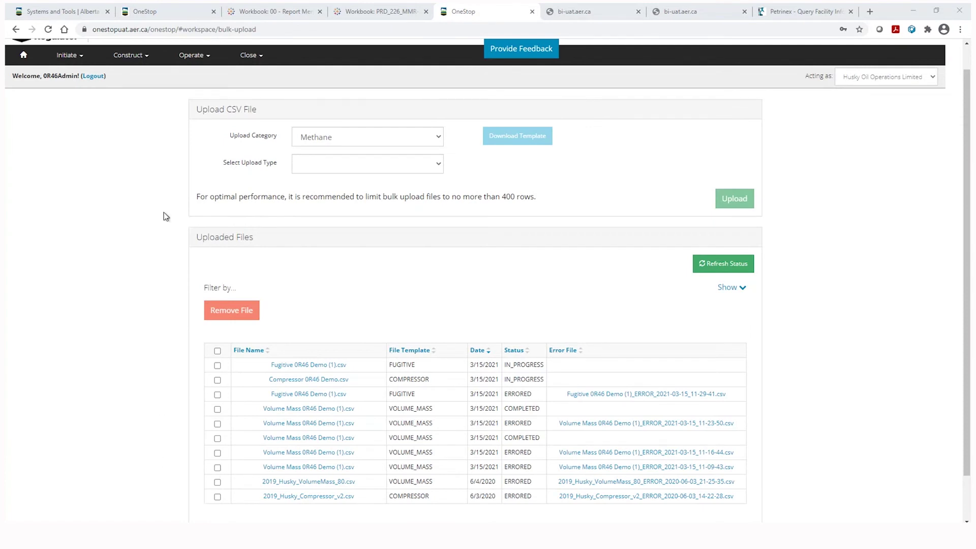
scroll(112, 106, "up", 1)
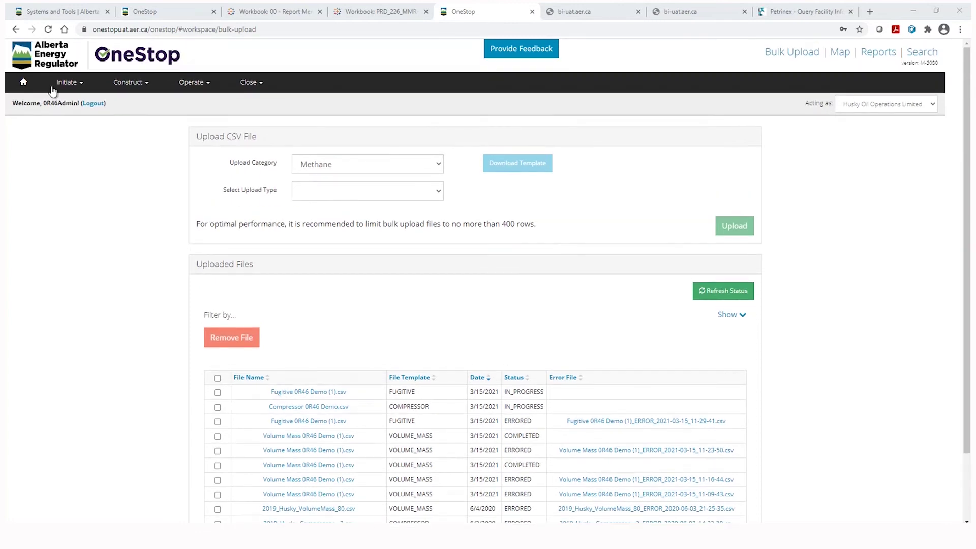
left_click(195, 84)
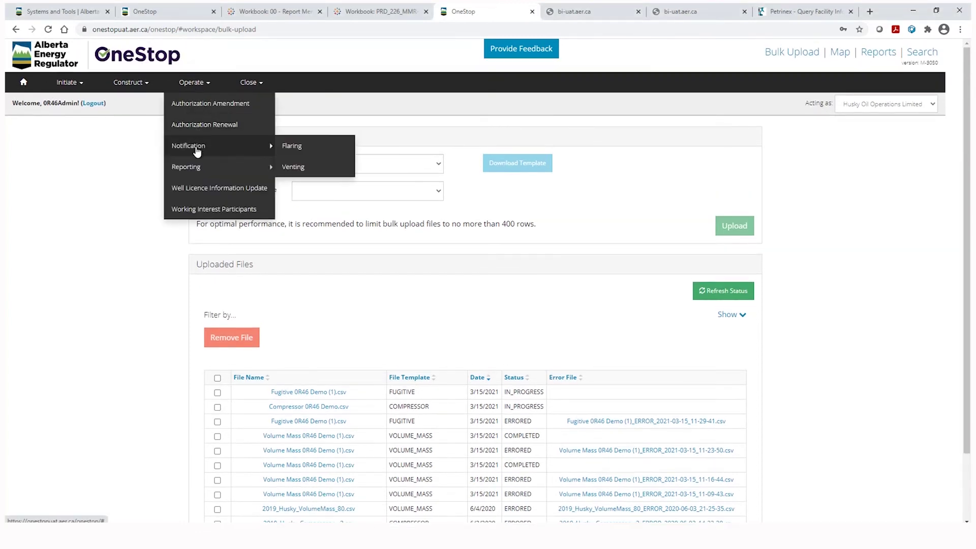
mouse_move(197, 169)
left_click(288, 168)
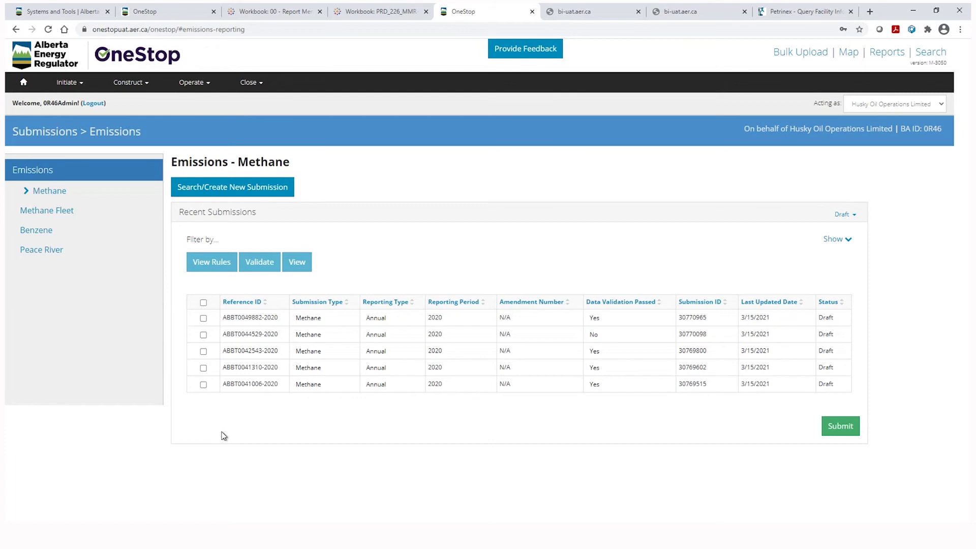
left_click(203, 384)
left_click(296, 264)
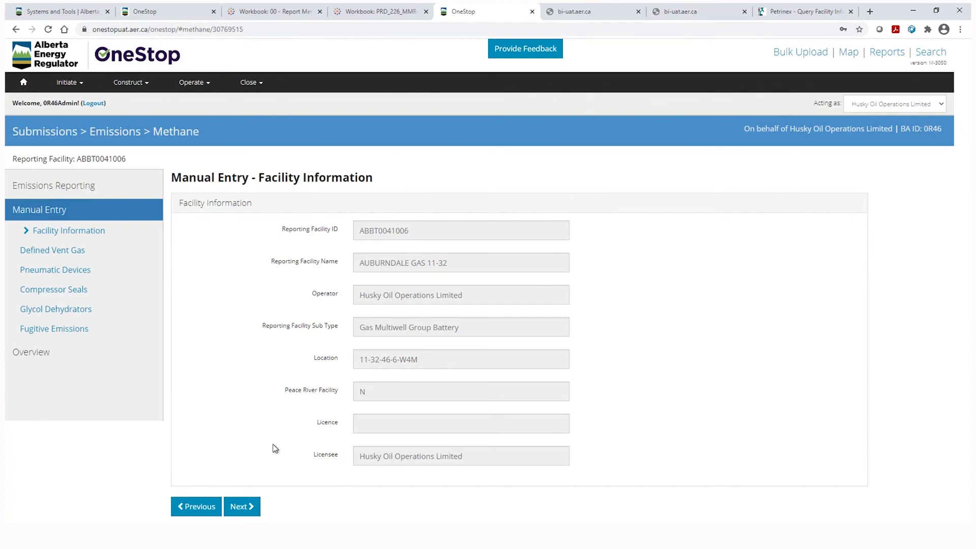
left_click(249, 506)
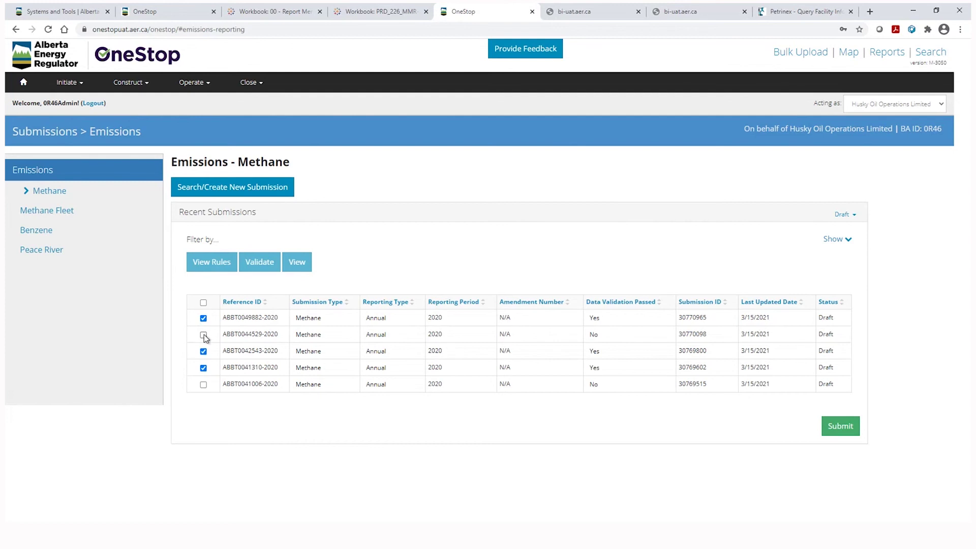
left_click(204, 335)
left_click(846, 430)
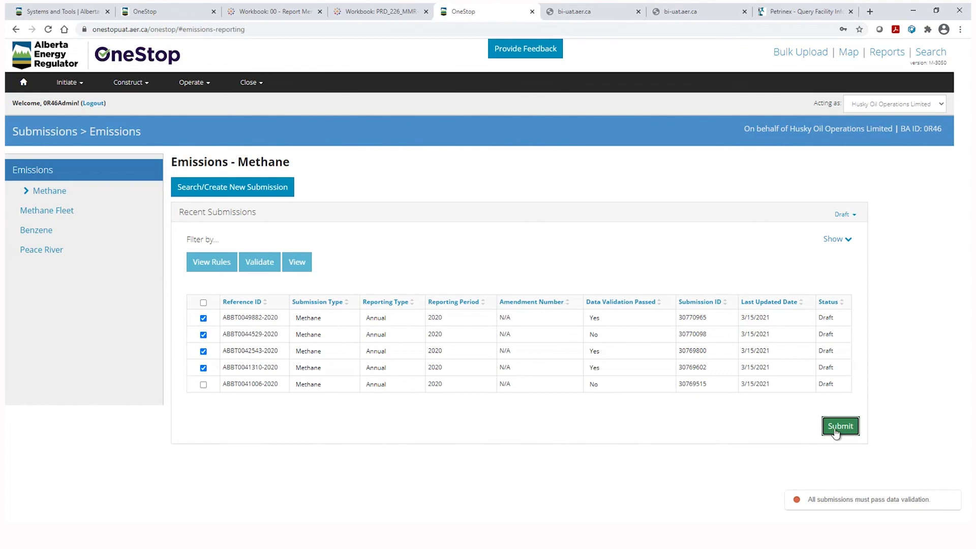
left_click(203, 334)
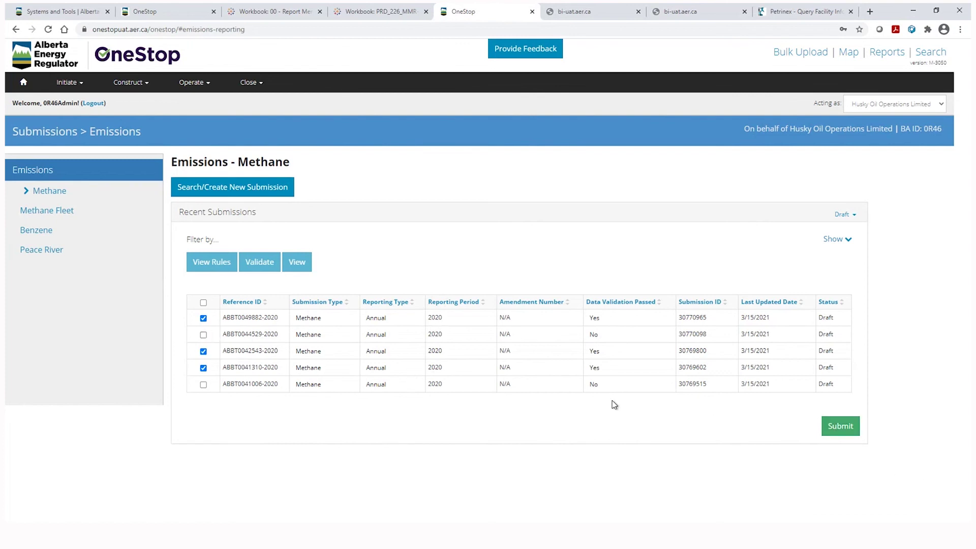
Submit the three selected methane drafts with the secondary contact included on all correspondence, agreeing to the declaration and confirming the facilities
left_click(841, 427)
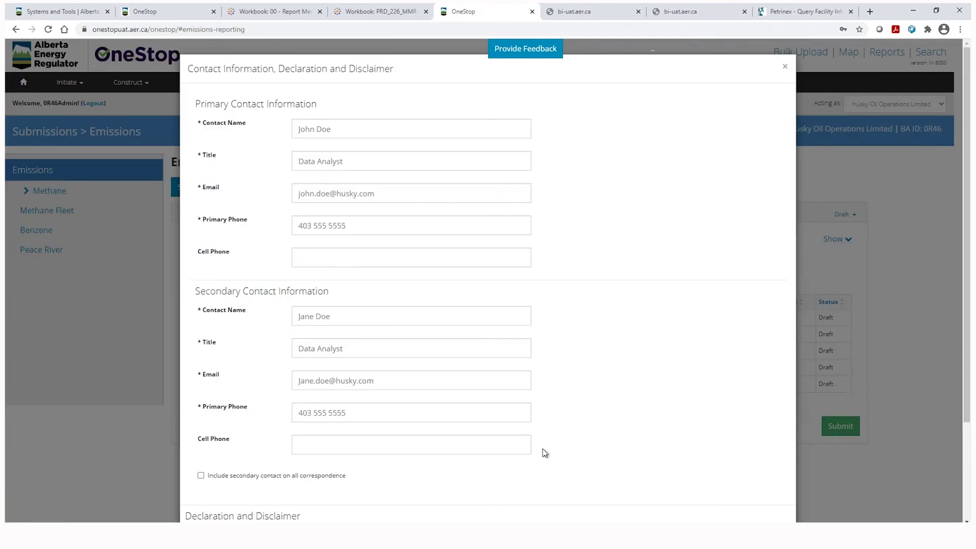
scroll(543, 452, "down", 3)
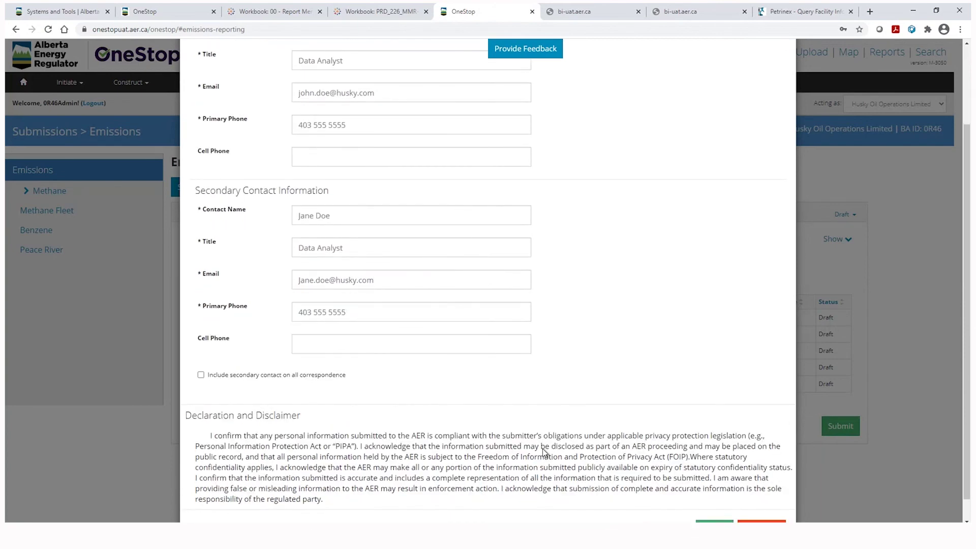
scroll(544, 452, "down", 1)
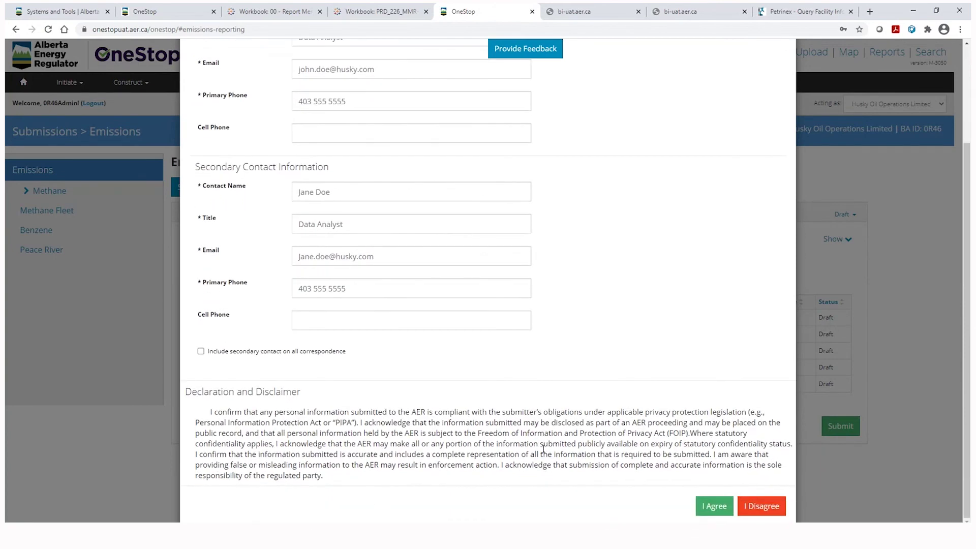
left_click(201, 352)
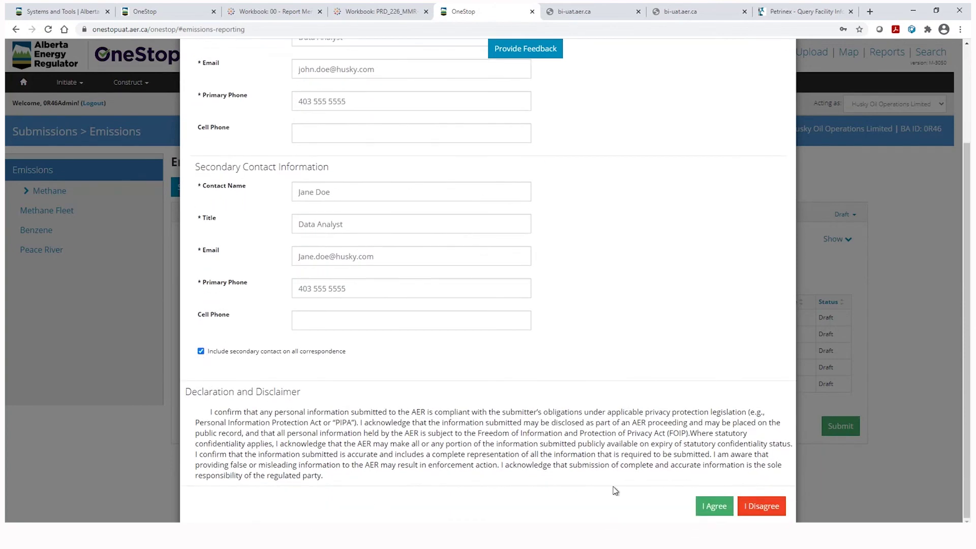
left_click(713, 507)
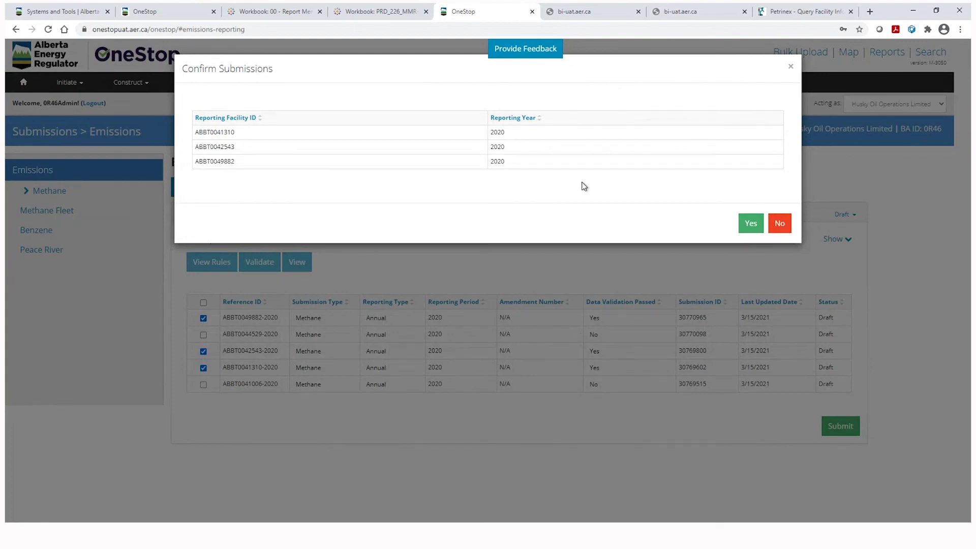
left_click(750, 224)
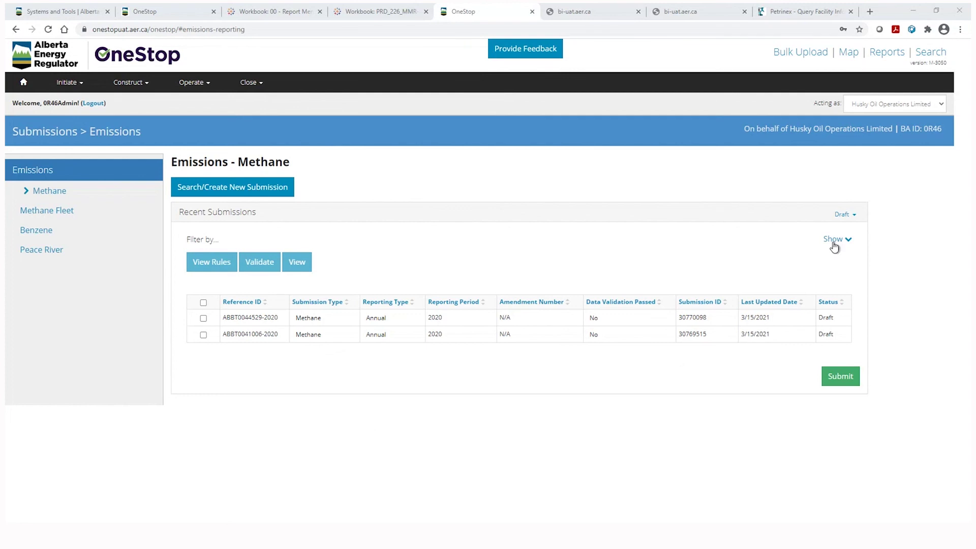
List the Submitted methane submissions and sort them by Reporting Period, newest first
left_click(854, 216)
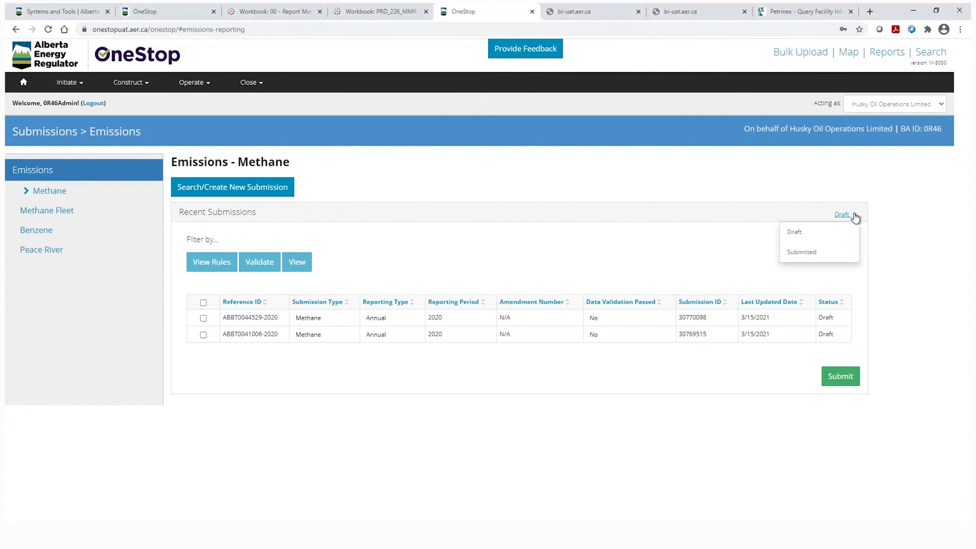
left_click(821, 254)
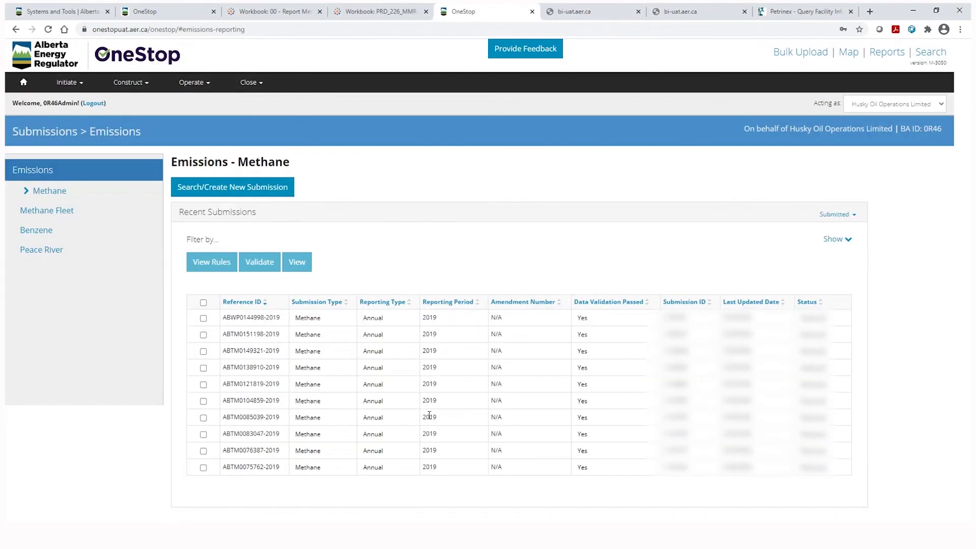
left_click(477, 305)
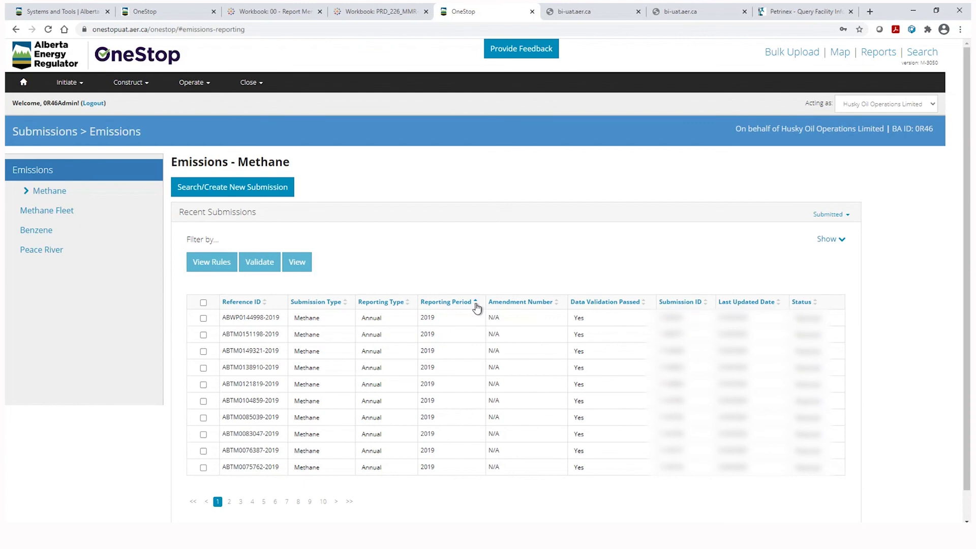
left_click(476, 304)
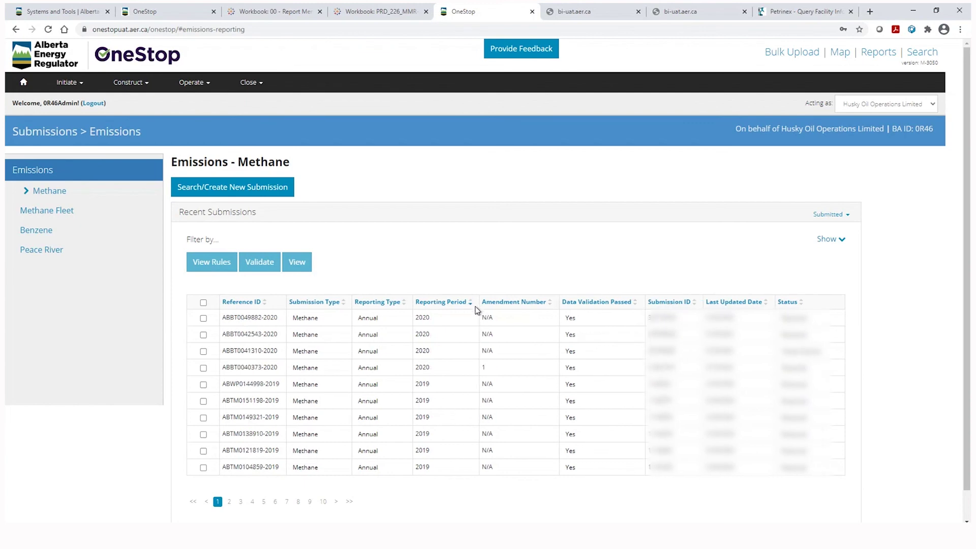
left_click(203, 319)
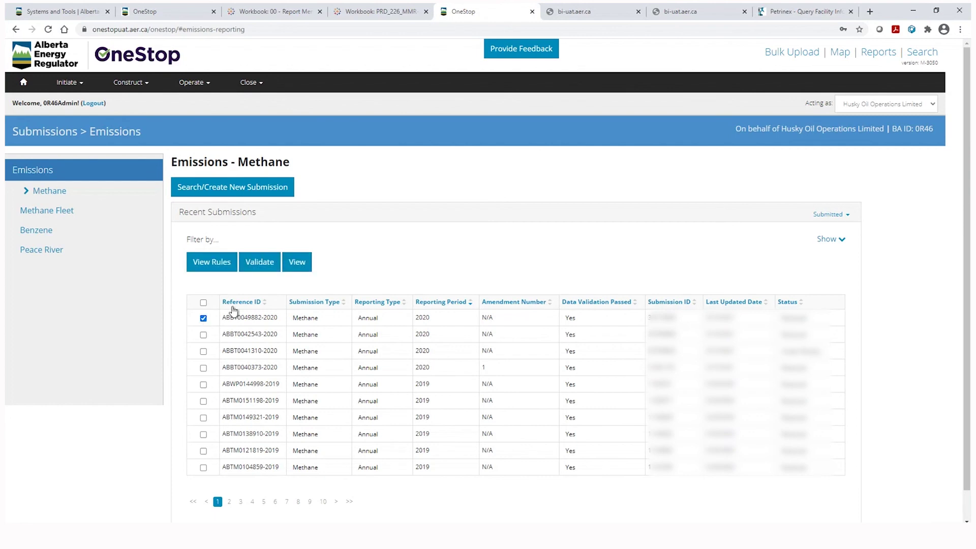
left_click(291, 267)
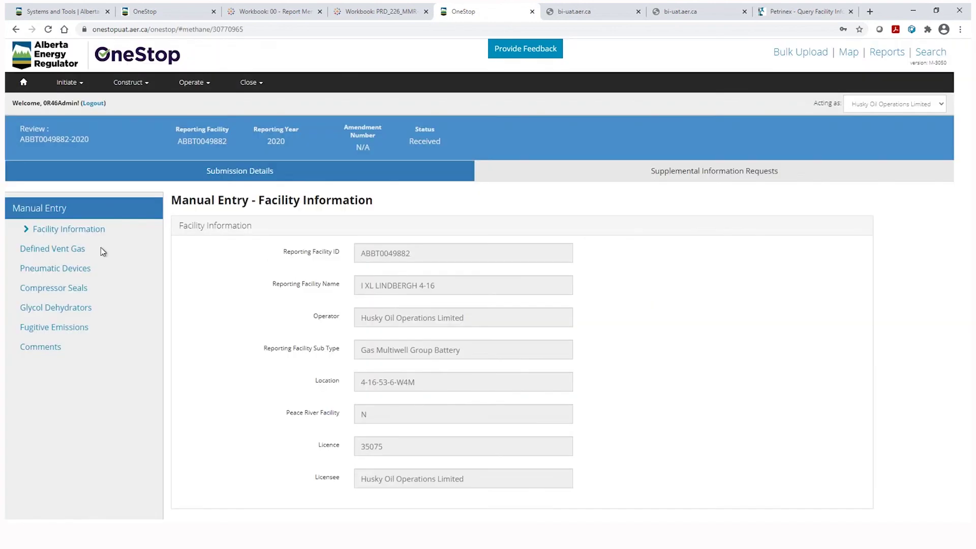
left_click(79, 250)
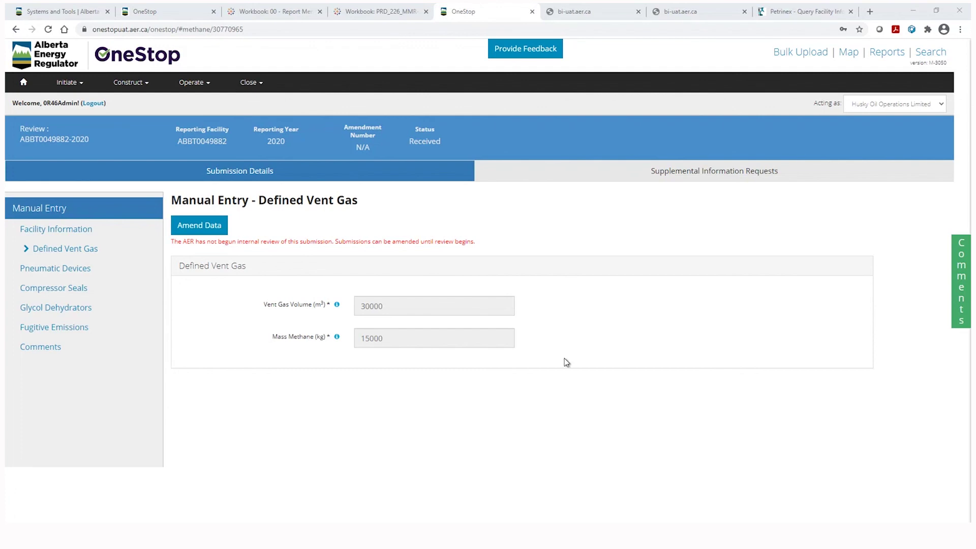
left_click(664, 169)
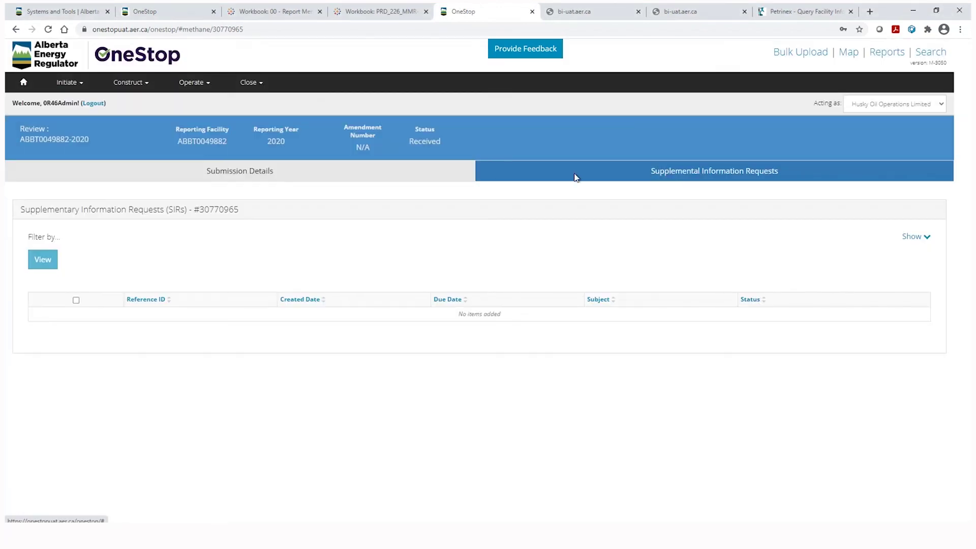
left_click(359, 177)
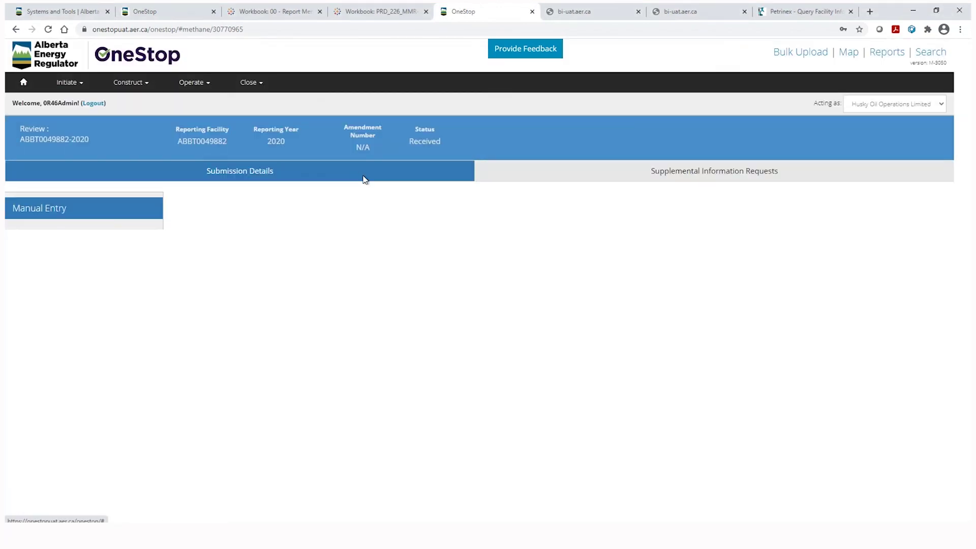